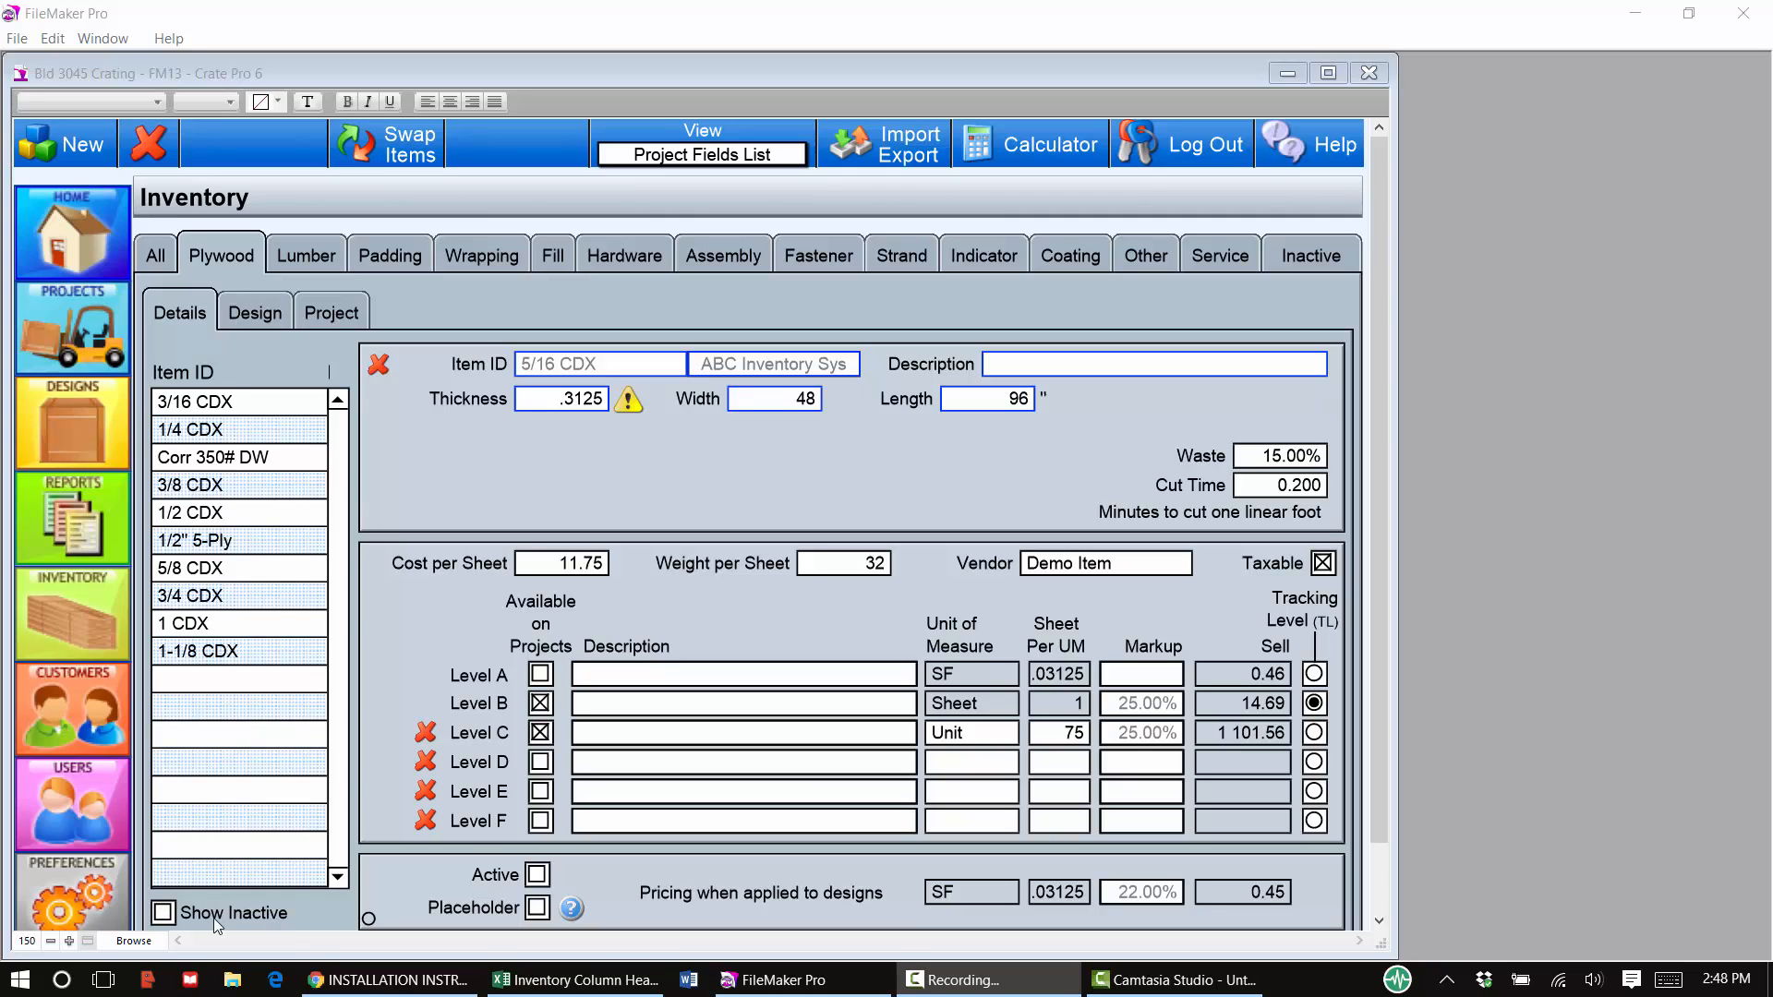
Show the inactive items in the plywood inventory list, and hide them again.
{"action": "left_click", "coordinate": [164, 912]}
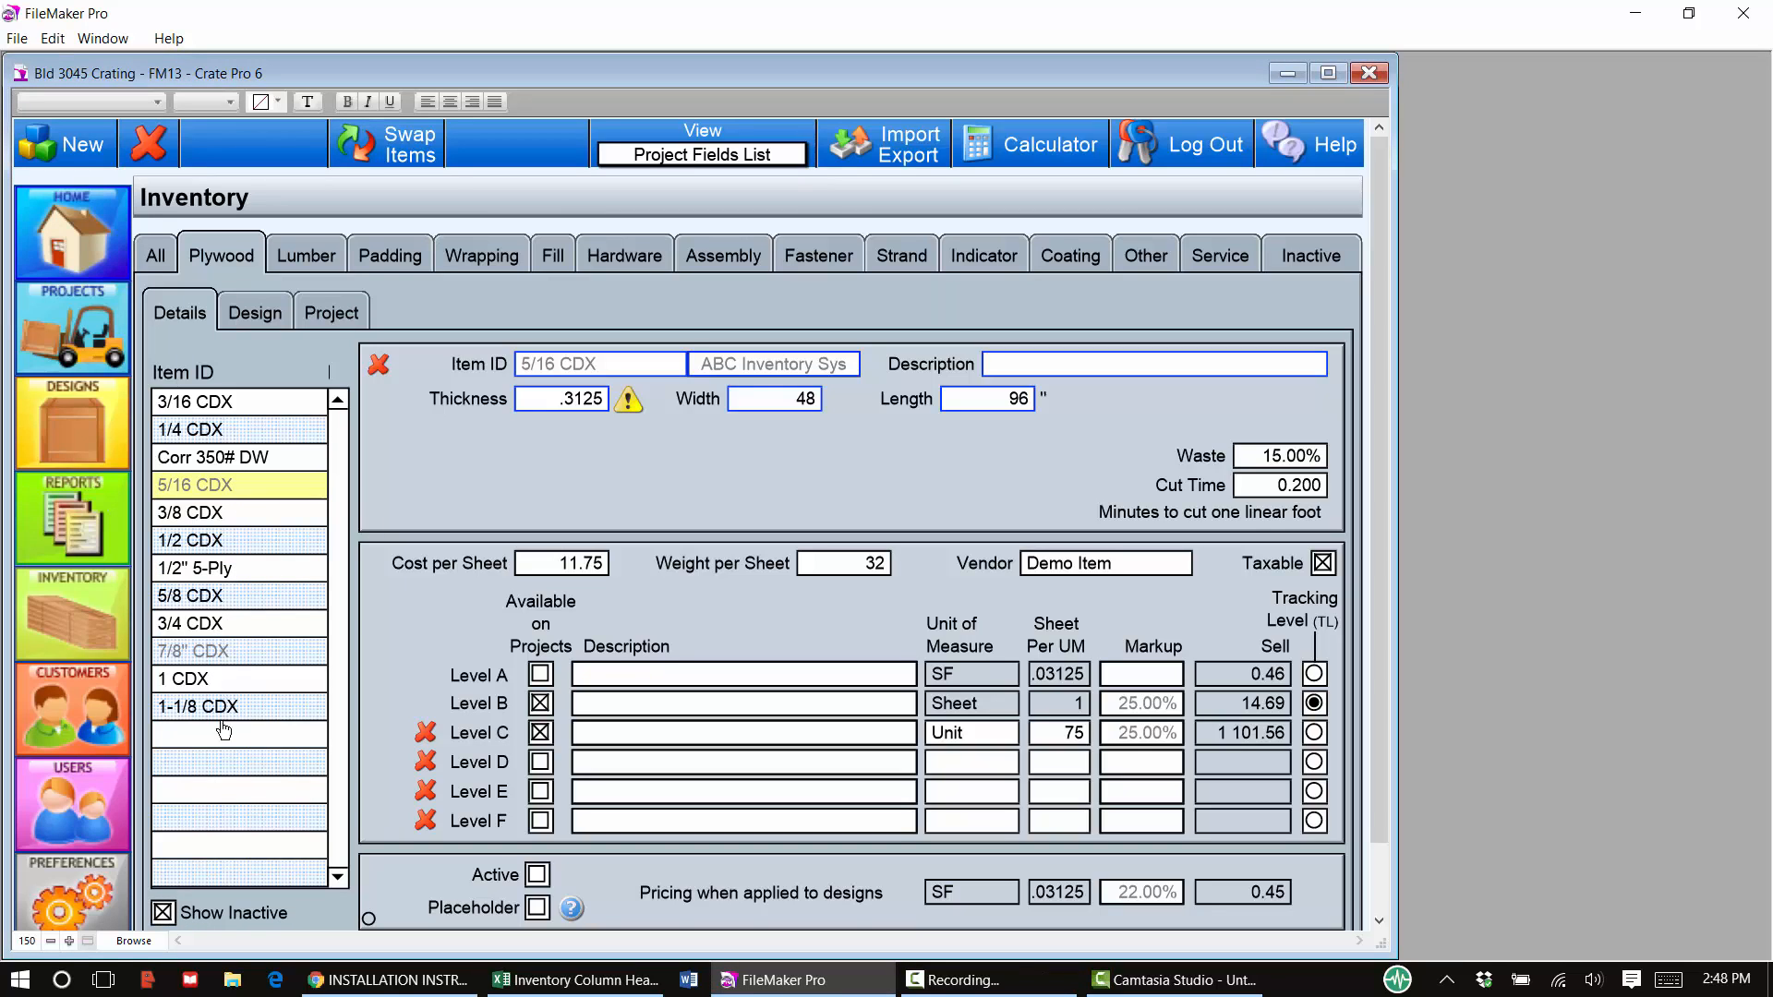
{"action": "left_click", "coordinate": [167, 914]}
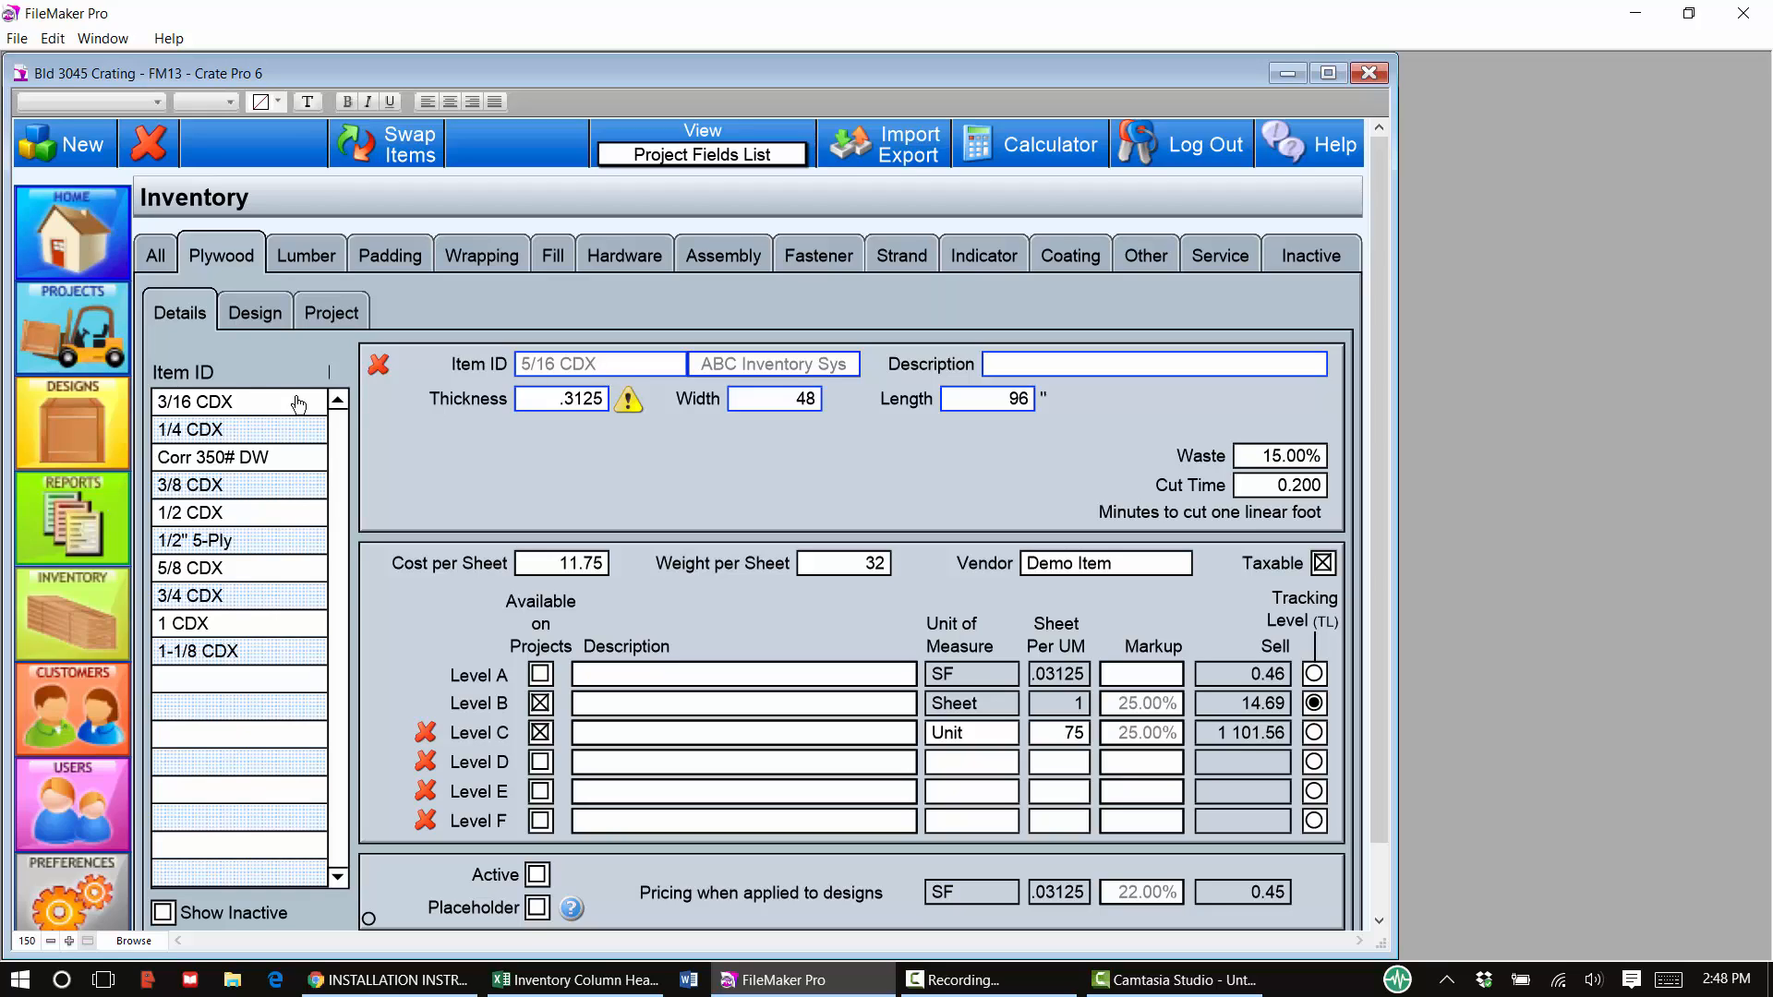
Try to change the Item ID of the 3/16 CDX plywood item.
{"action": "left_click", "coordinate": [247, 403]}
{"action": "left_click", "coordinate": [644, 369]}
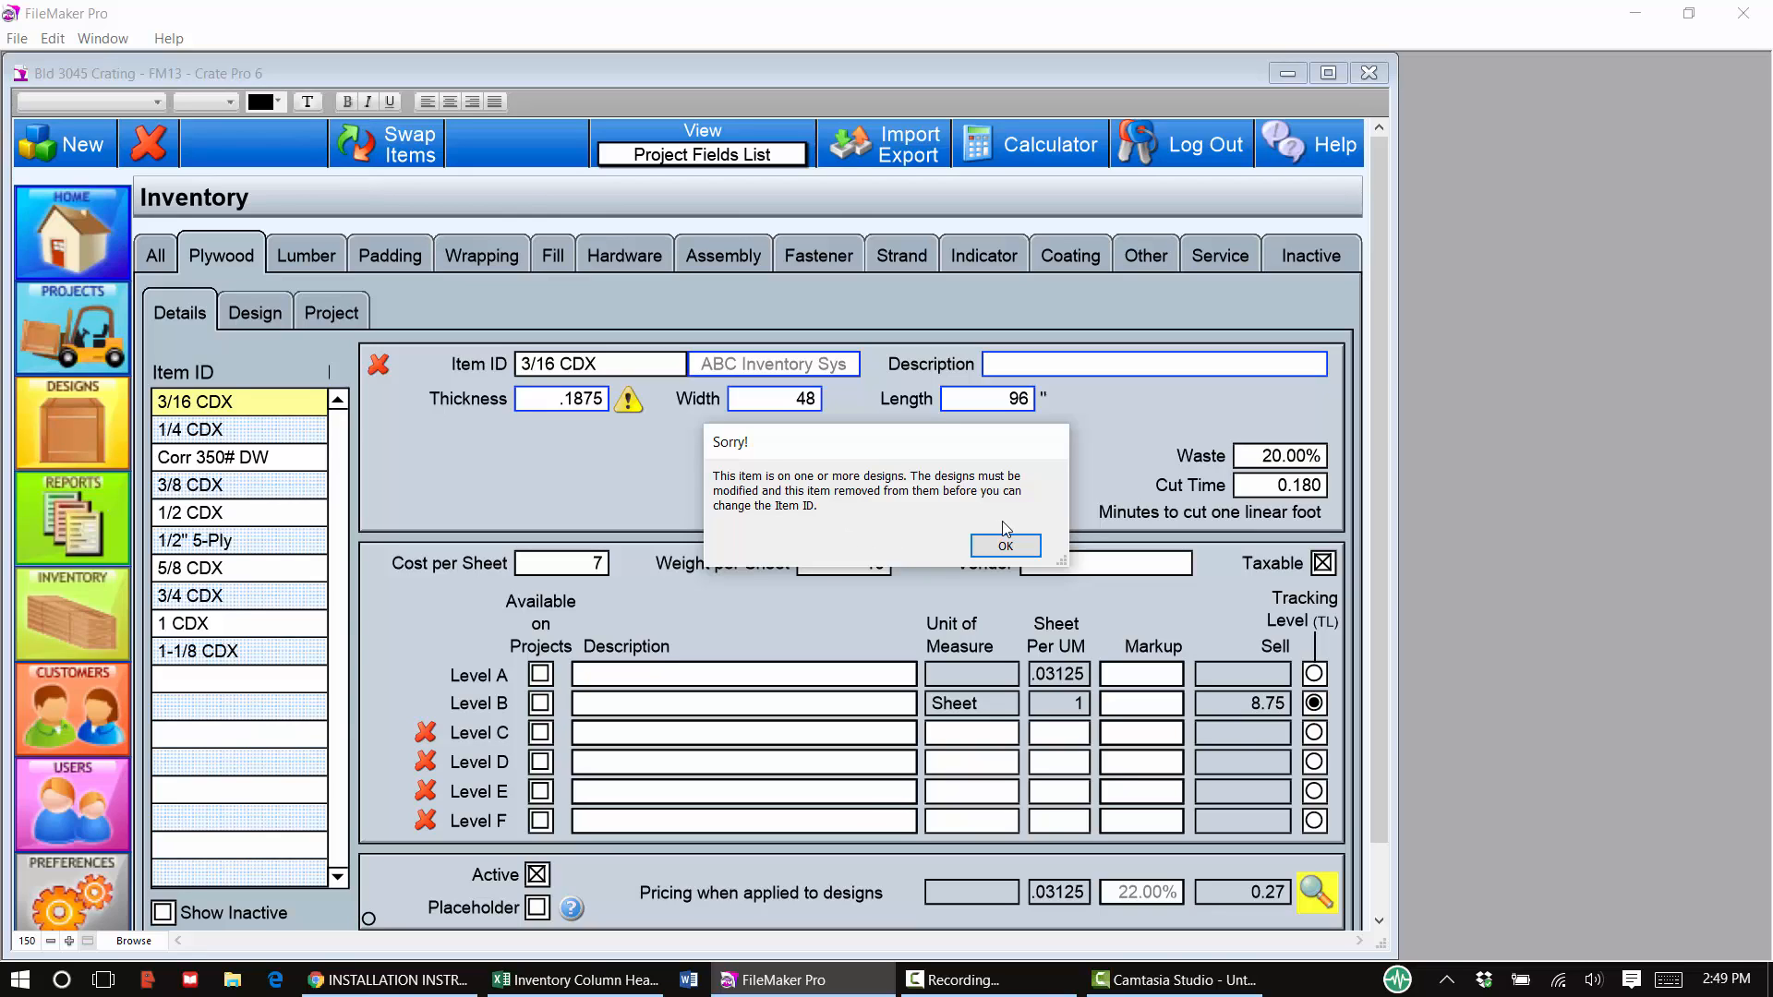
{"action": "left_click", "coordinate": [1002, 546]}
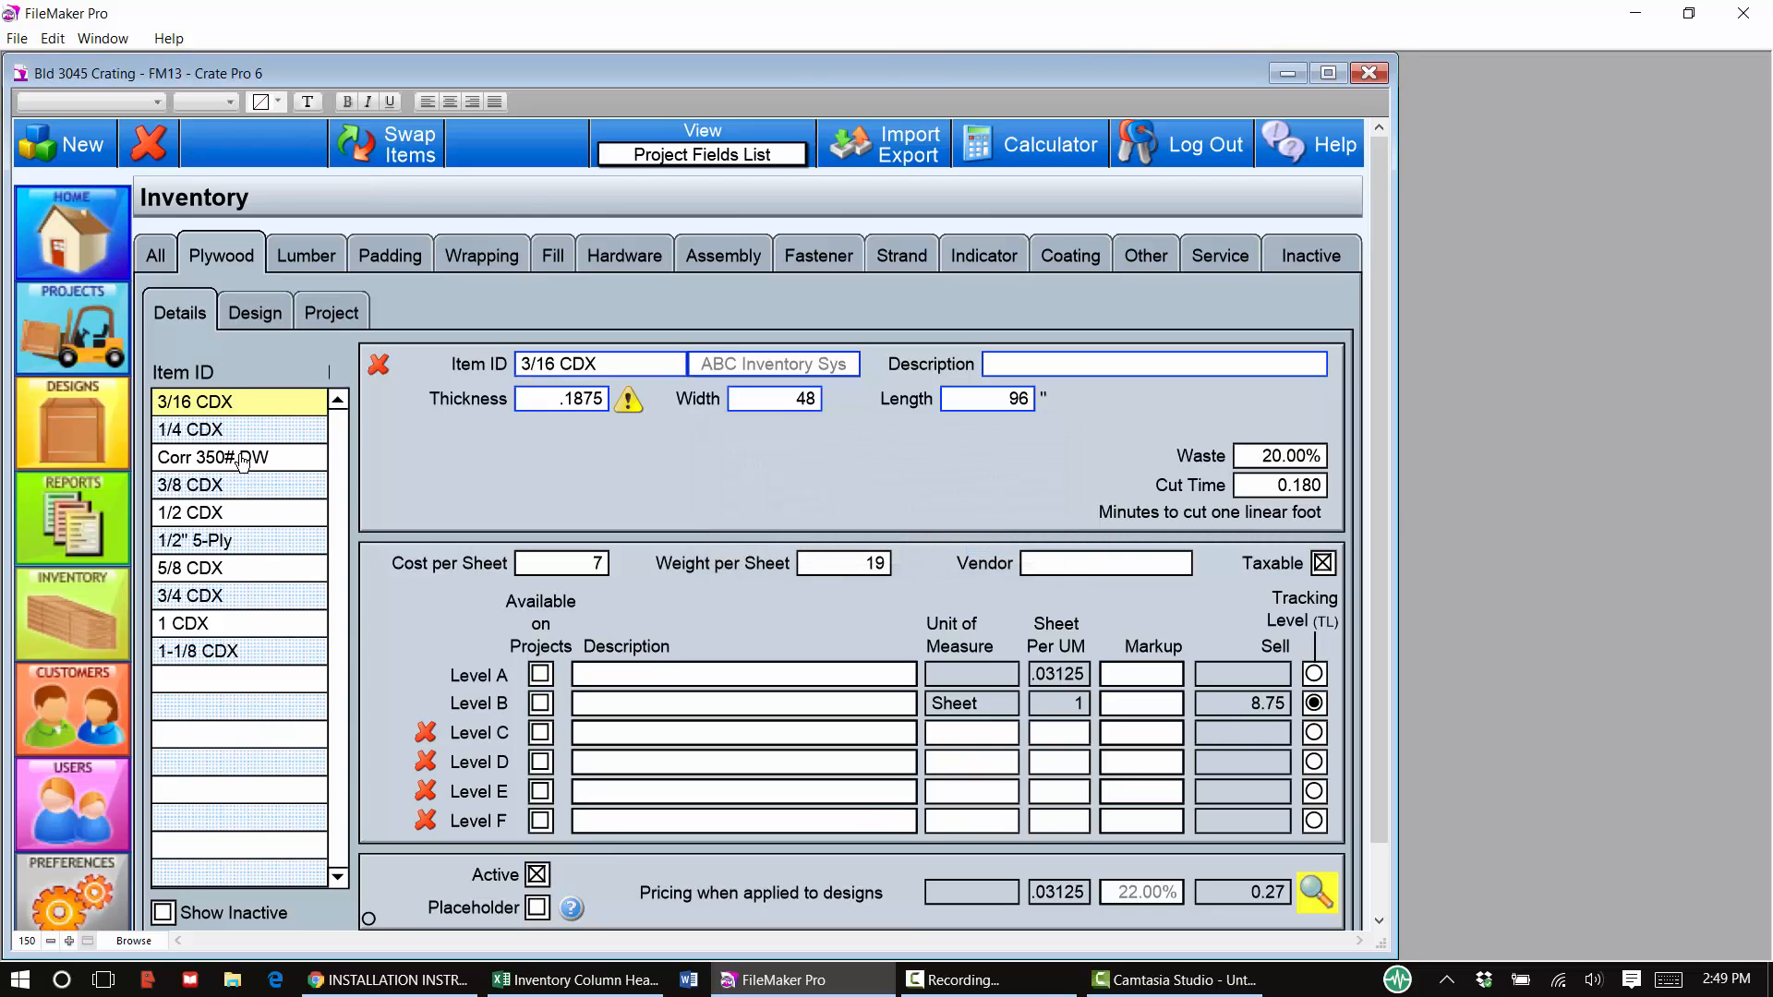
Change the Item ID of the 5/8 CDX plywood item to 5/8 OSB.
{"action": "left_click", "coordinate": [238, 579]}
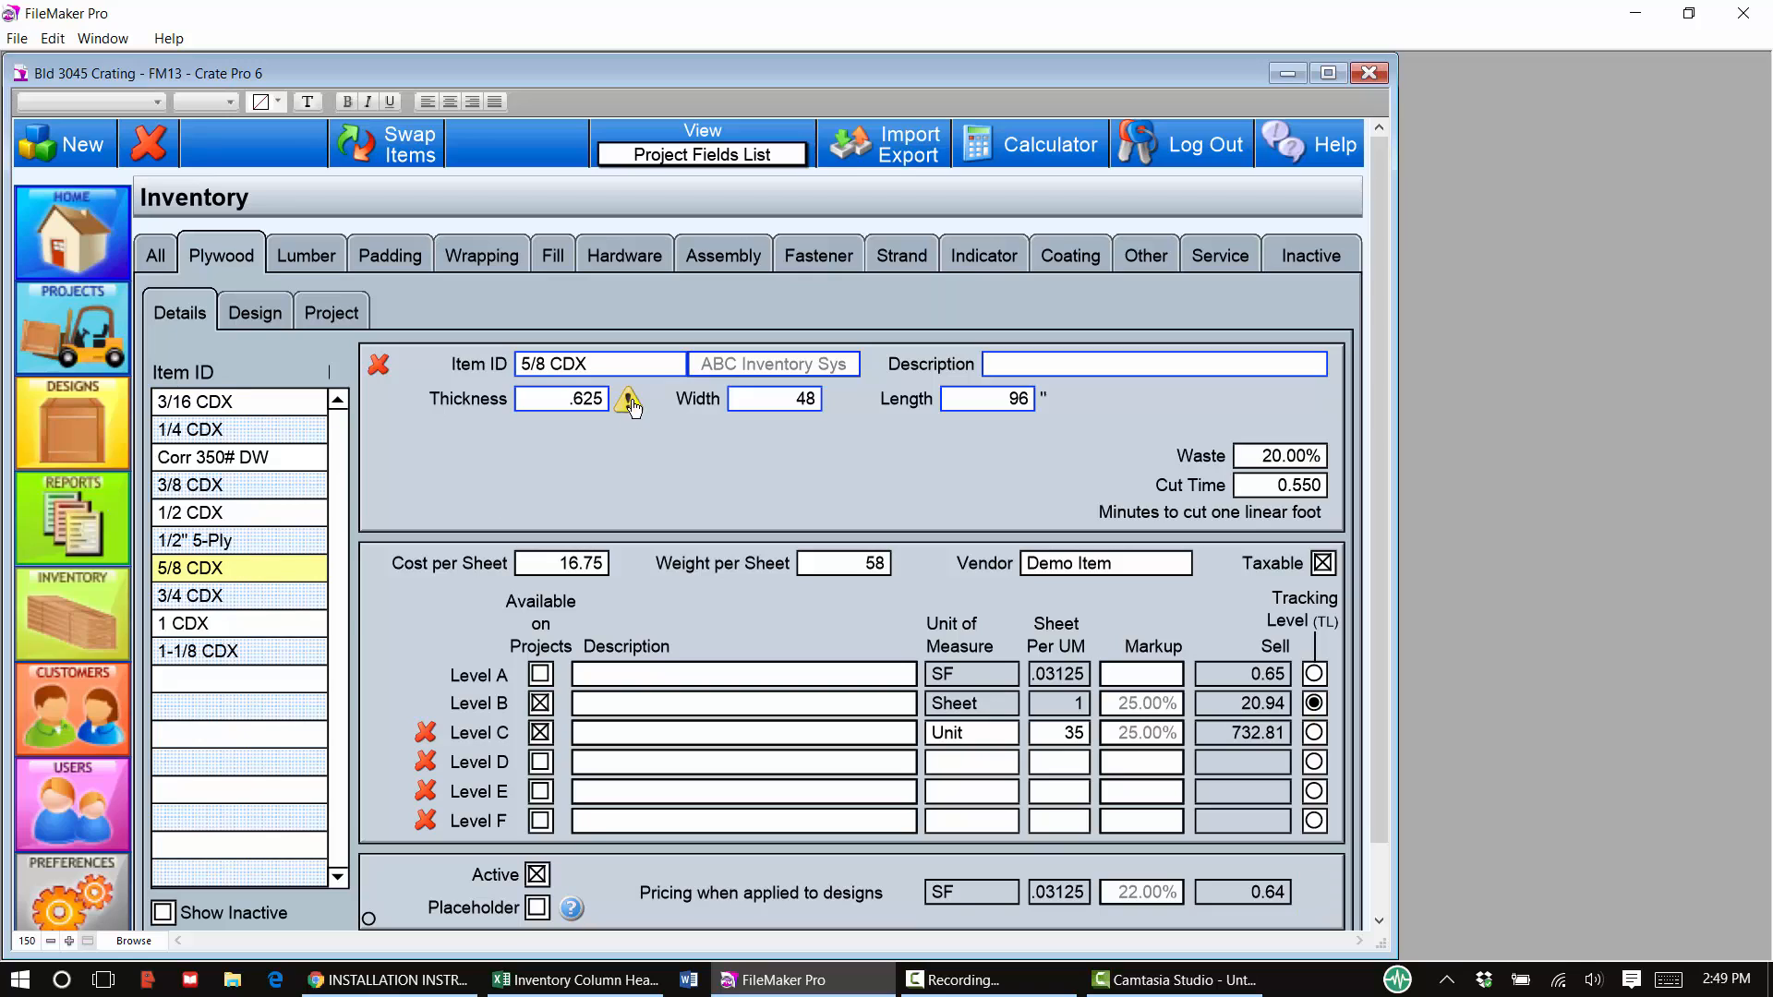
{"action": "left_click", "coordinate": [601, 372]}
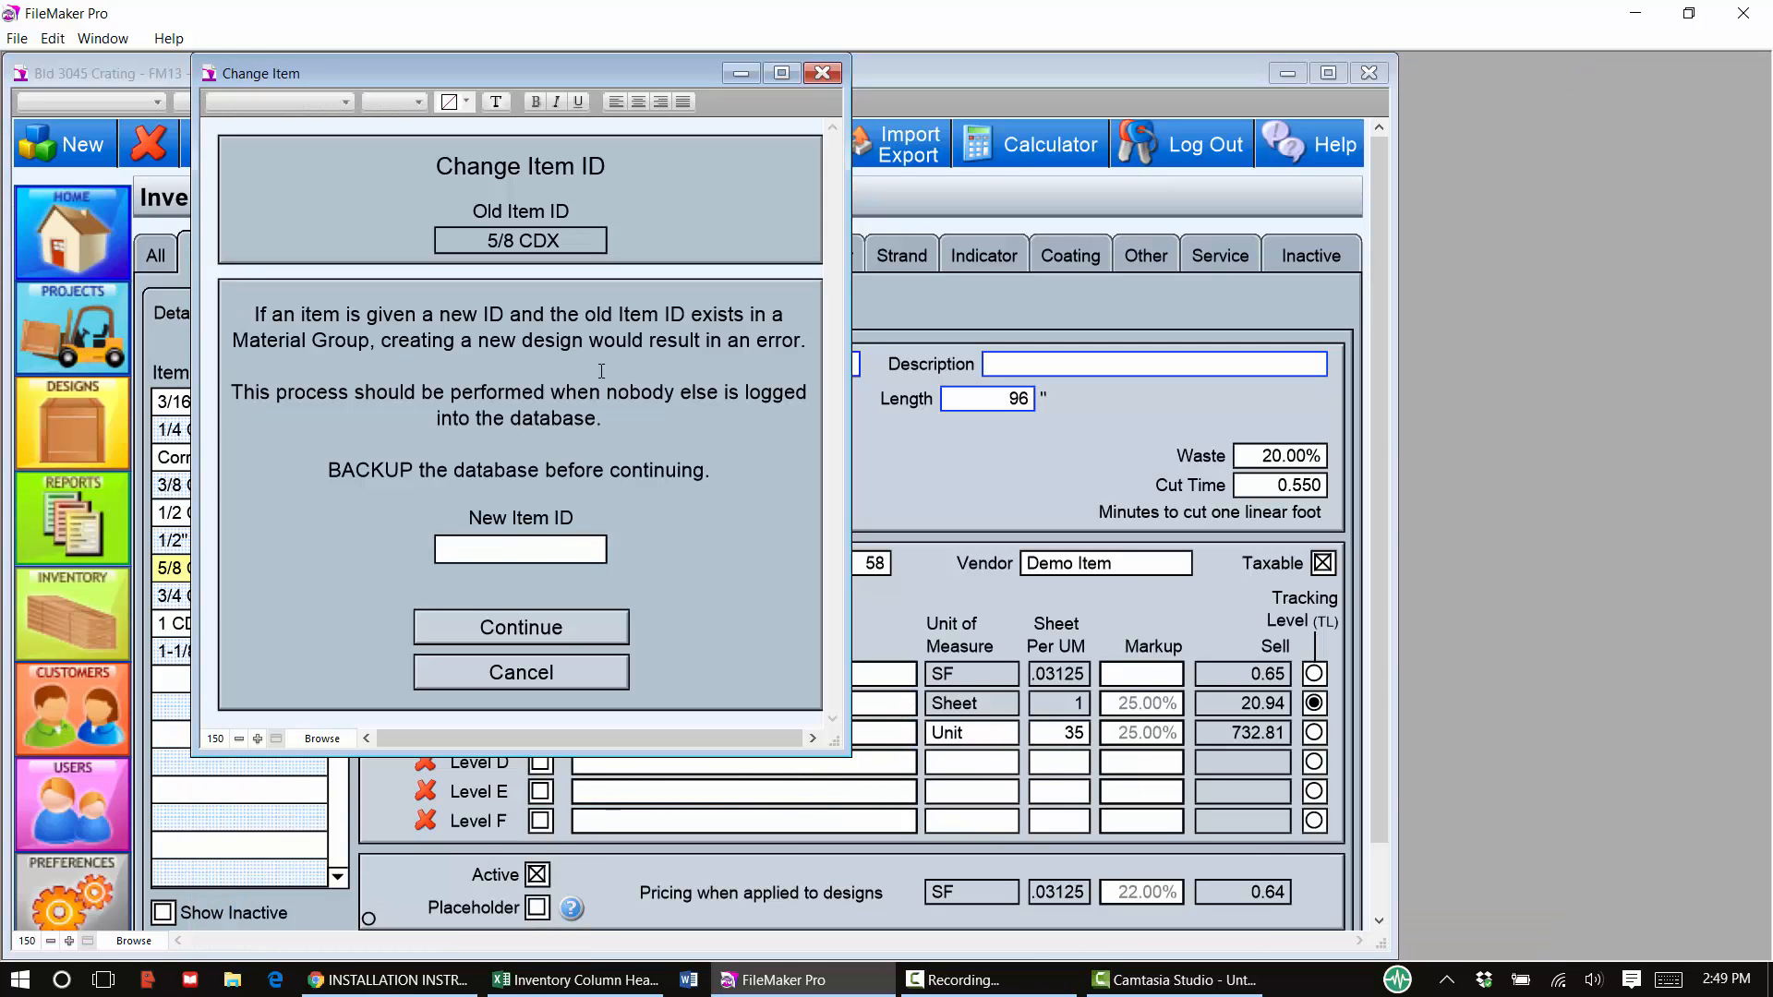
{"action": "left_click", "coordinate": [522, 552]}
{"action": "type", "text": "5/8 OSB"}
{"action": "left_click", "coordinate": [525, 628]}
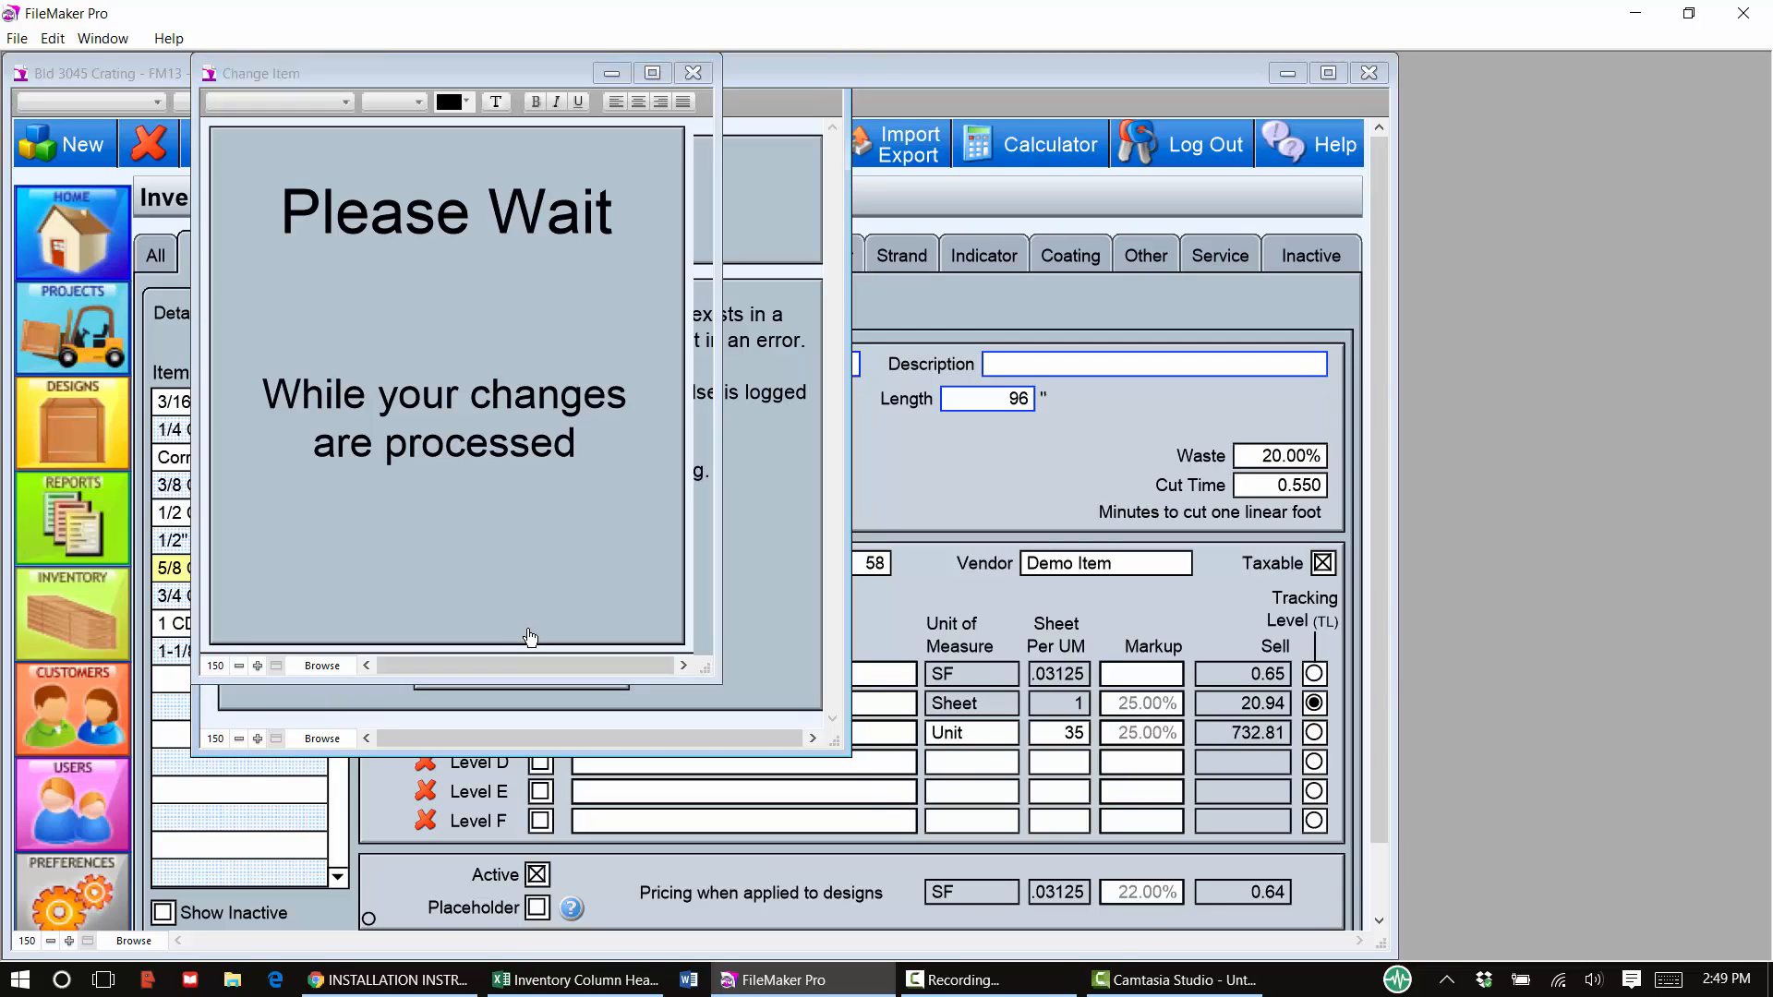
{"action": "left_click", "coordinate": [979, 543]}
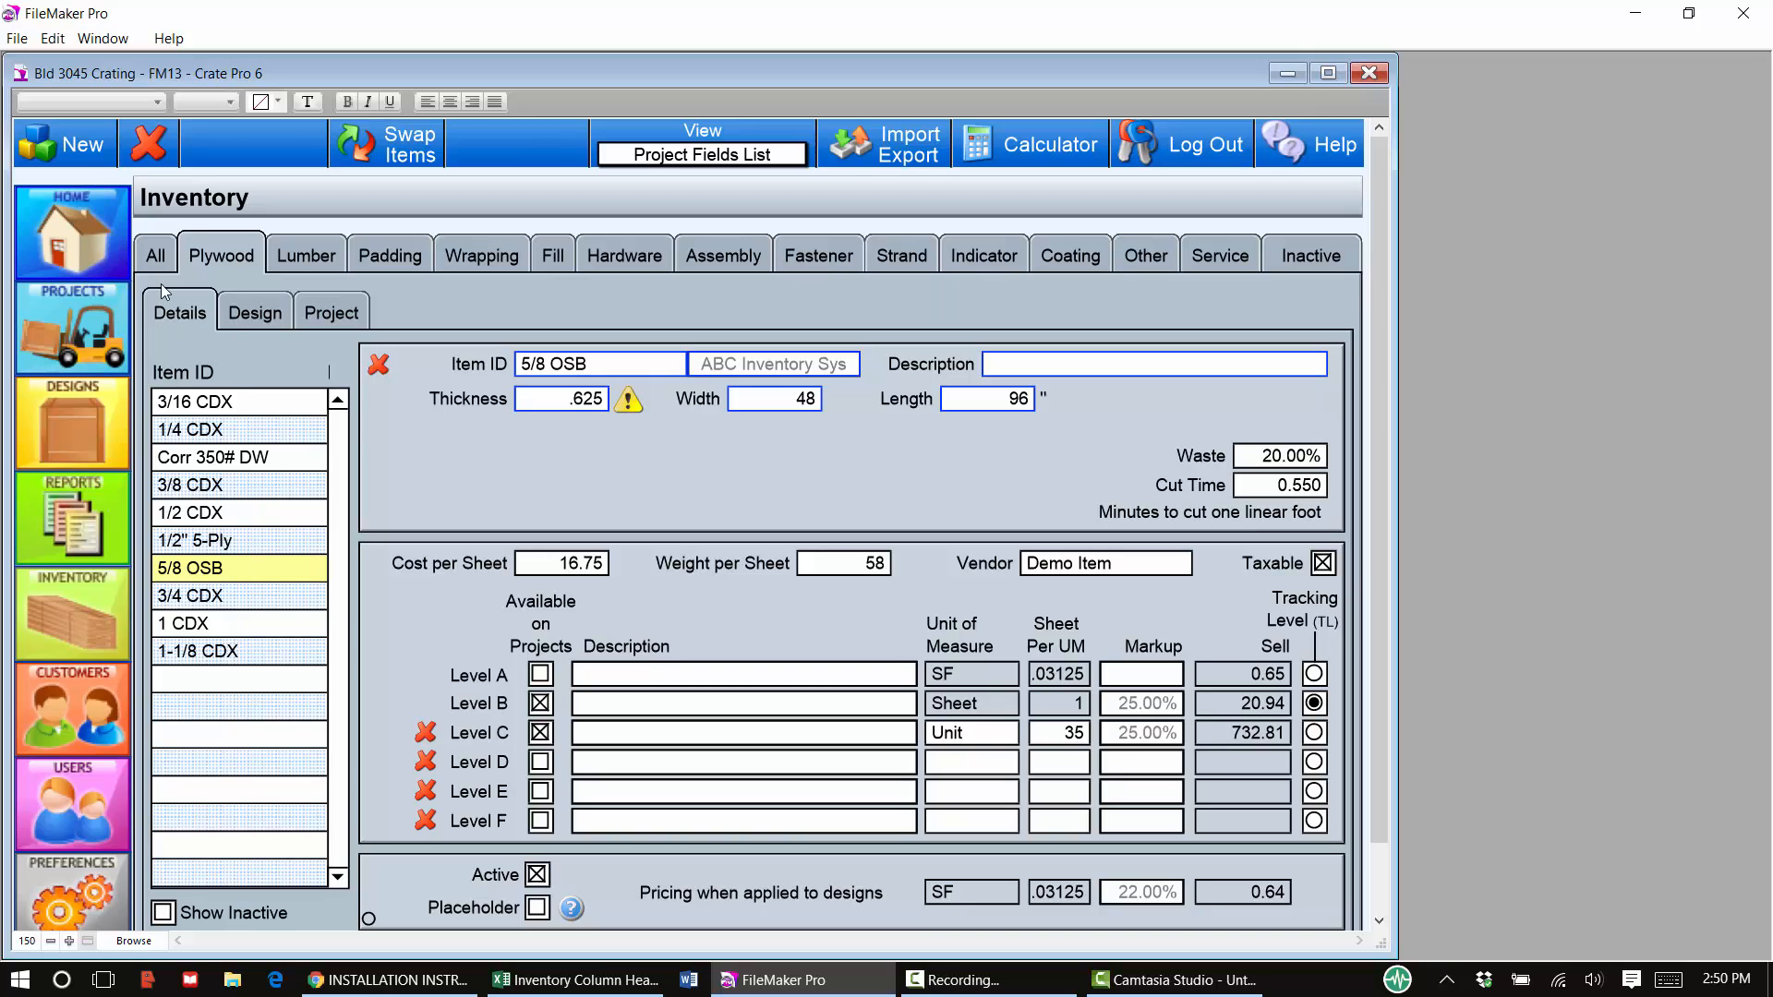
Create a new plywood inventory item with the Item ID 5/8 CDX.
{"action": "left_click", "coordinate": [81, 157]}
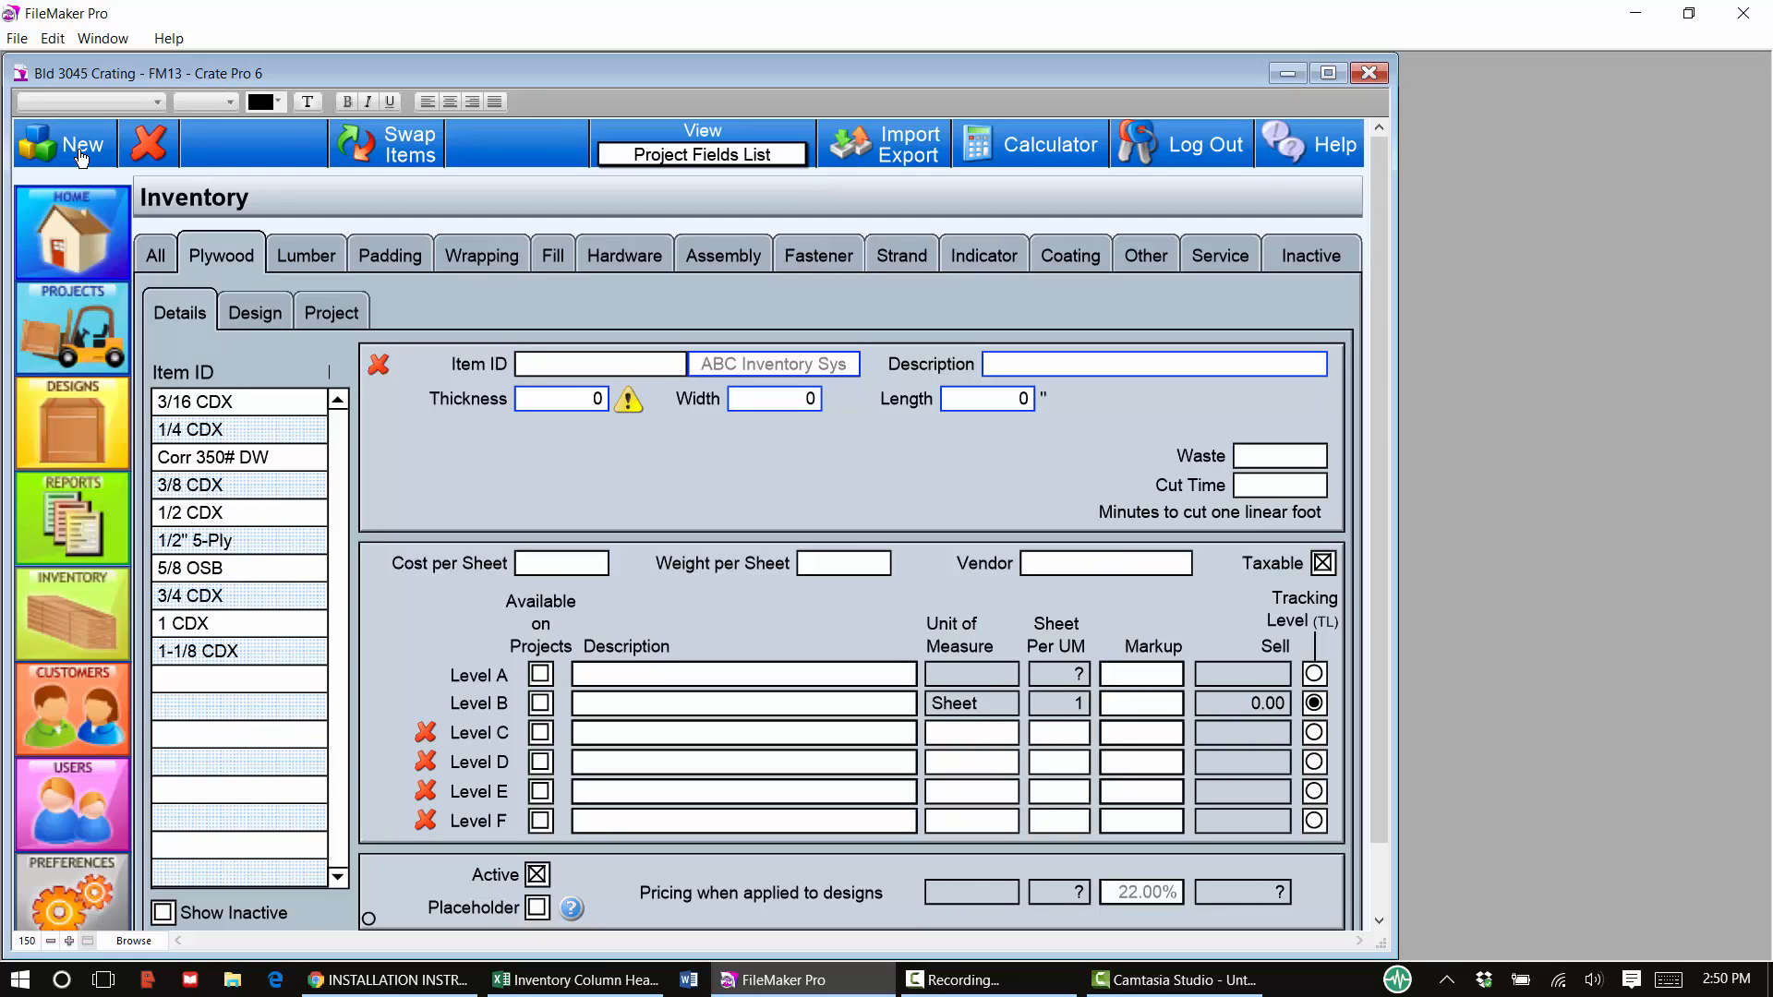
{"action": "type", "text": "5/8 CDX"}
{"action": "left_click", "coordinate": [598, 403]}
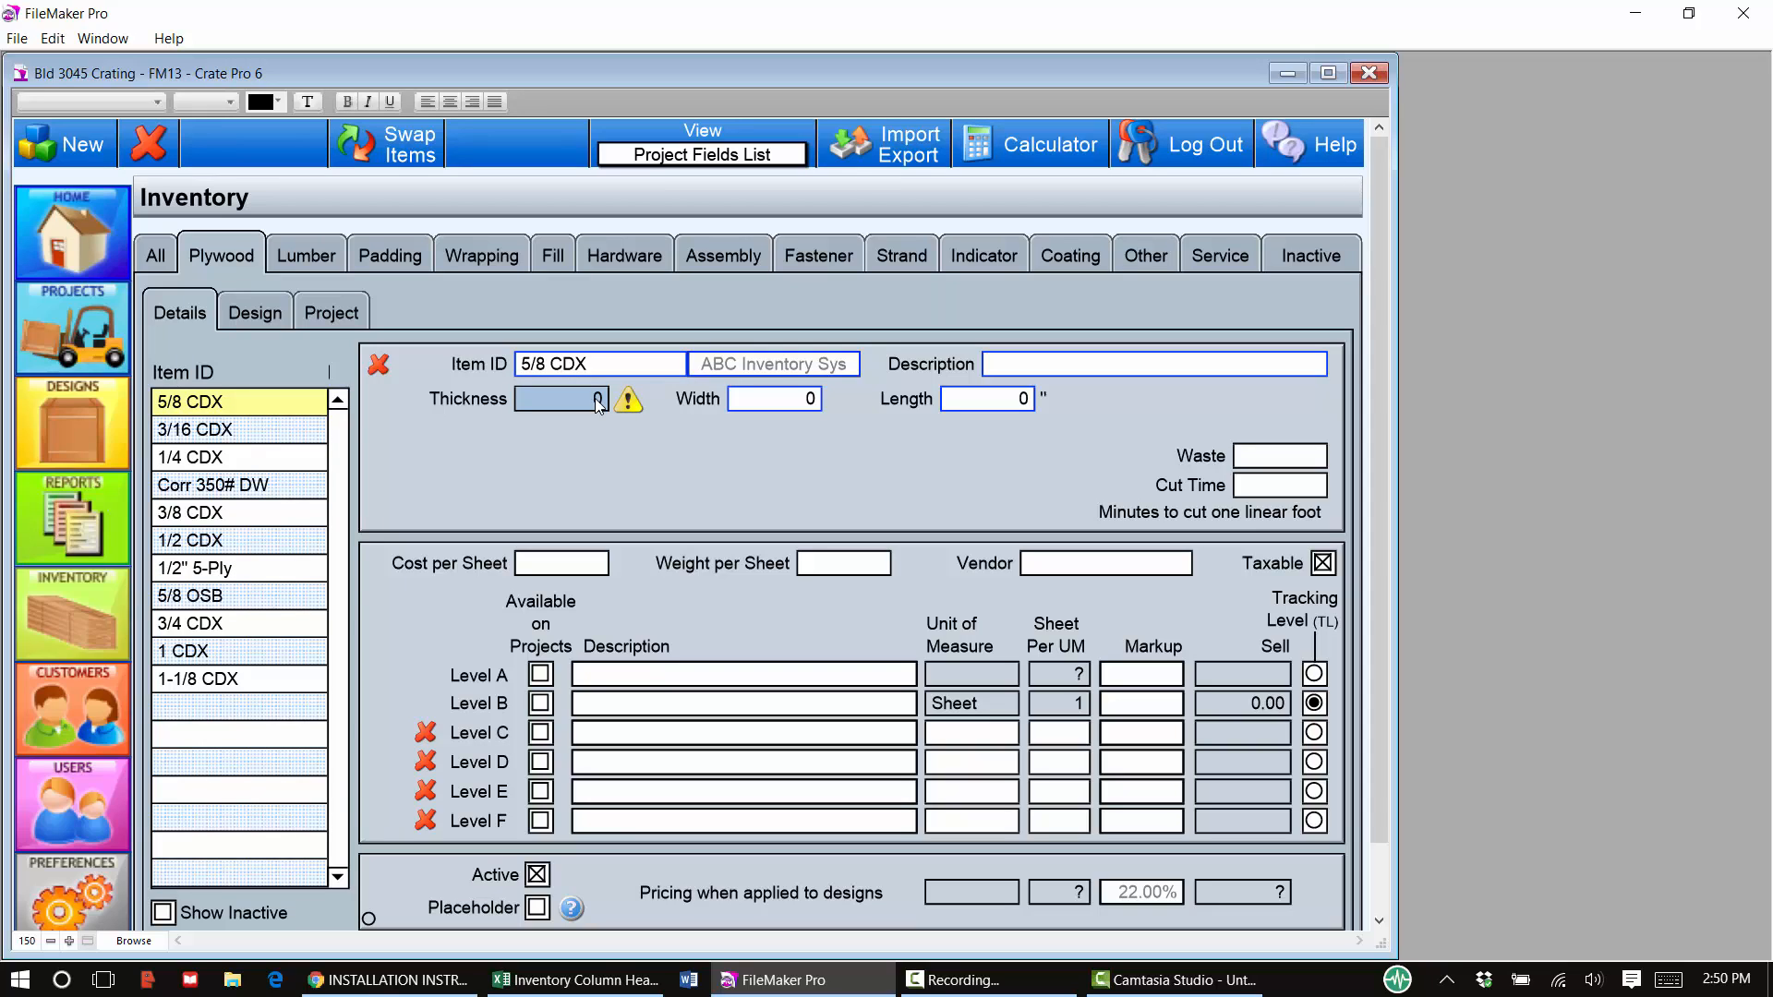
Set the new 5/8 CDX item's thickness to .625, width to 48 and length to 96, using 5/8 OSB as the reference.
{"action": "left_click", "coordinate": [227, 605]}
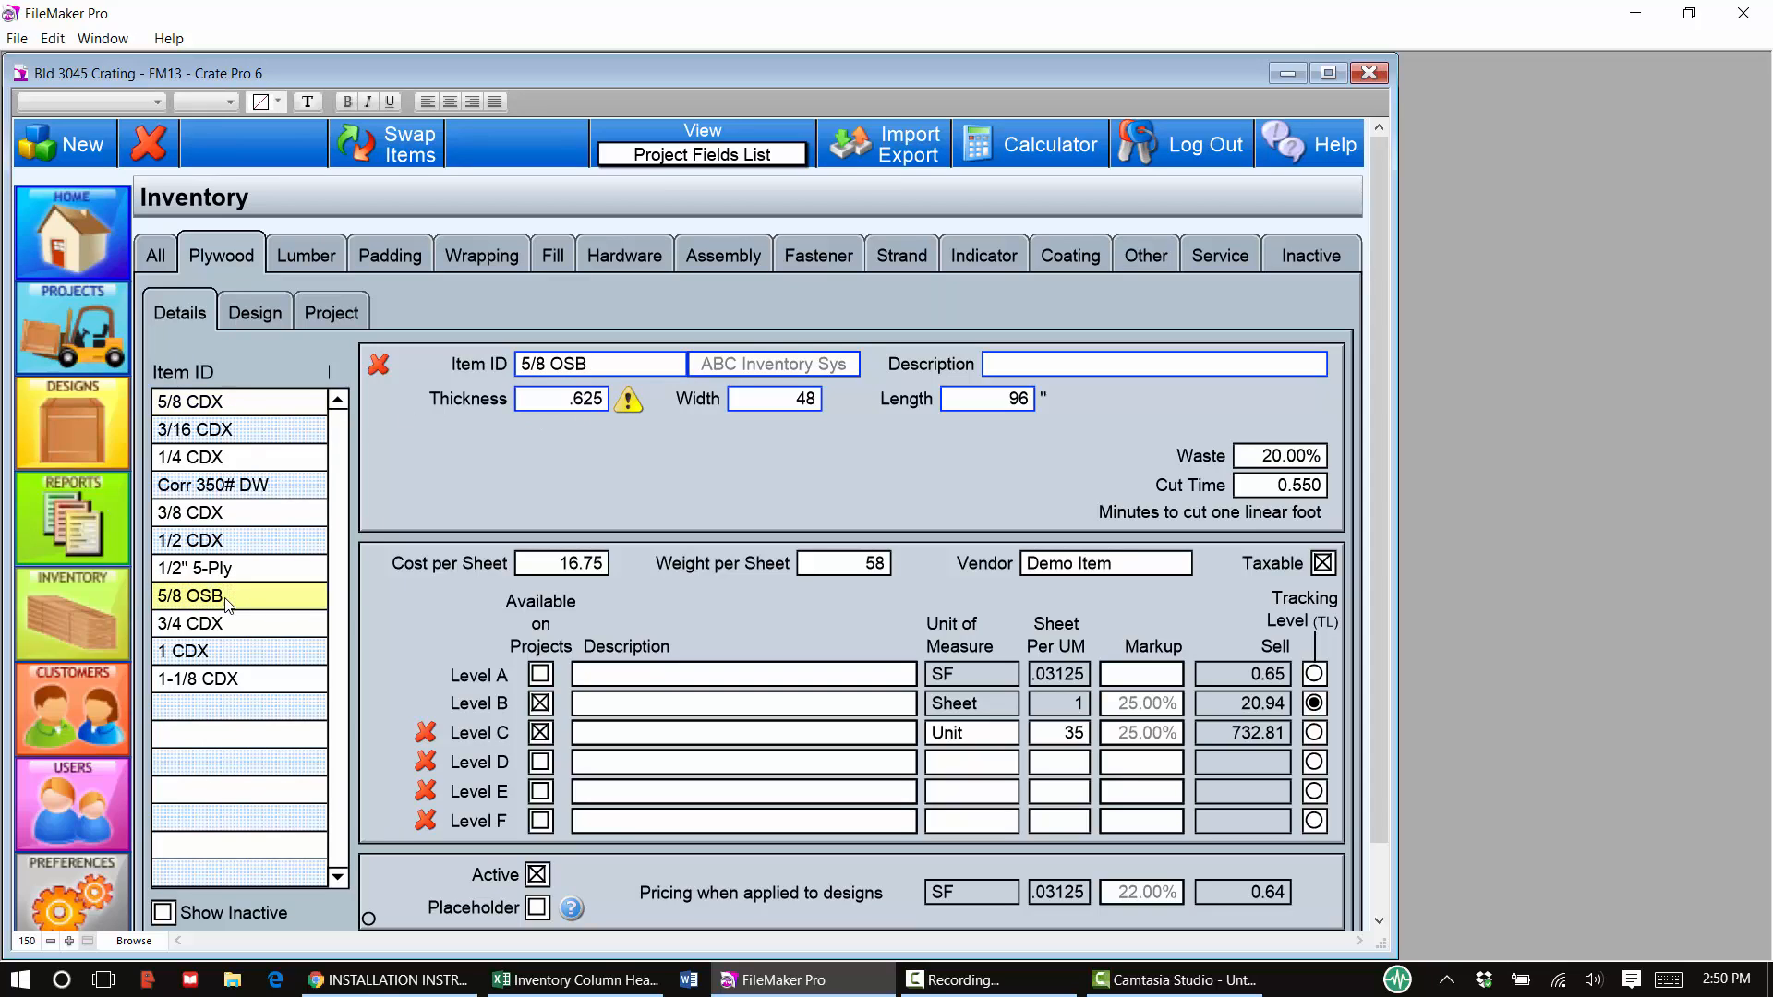
{"action": "left_click", "coordinate": [225, 404]}
{"action": "left_click", "coordinate": [585, 403]}
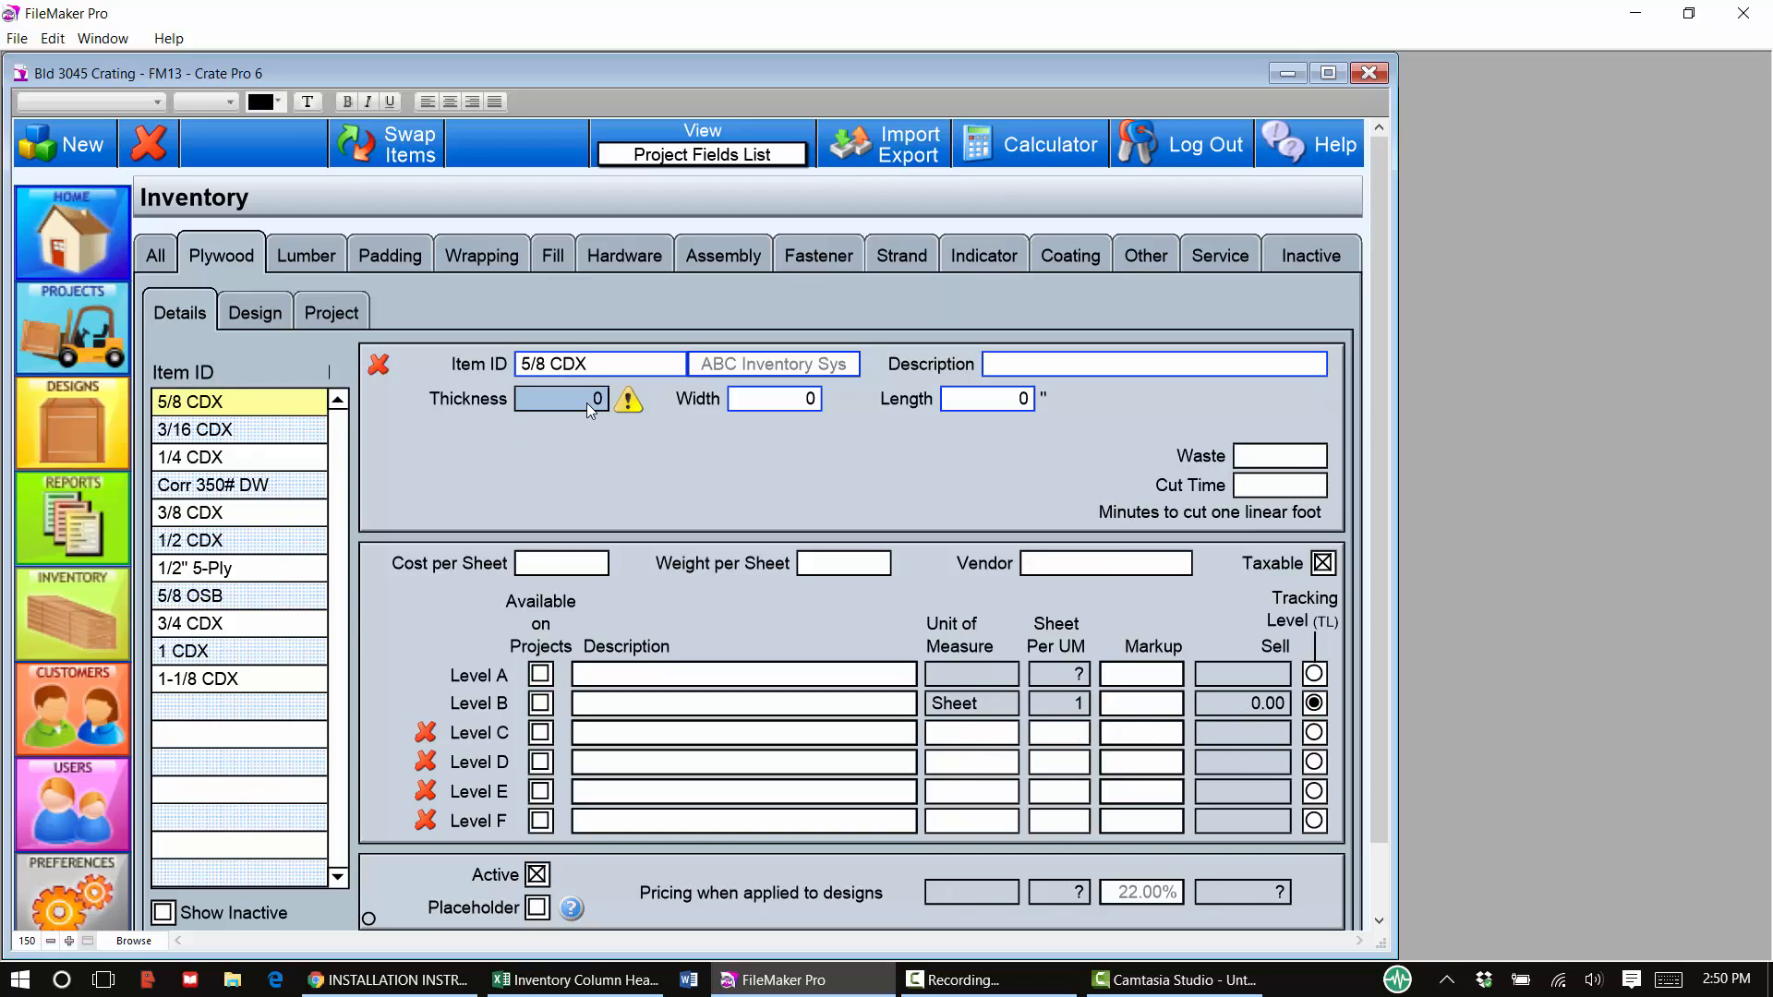
{"action": "type", "text": ".625"}
{"action": "left_click", "coordinate": [809, 392]}
{"action": "type", "text": "48"}
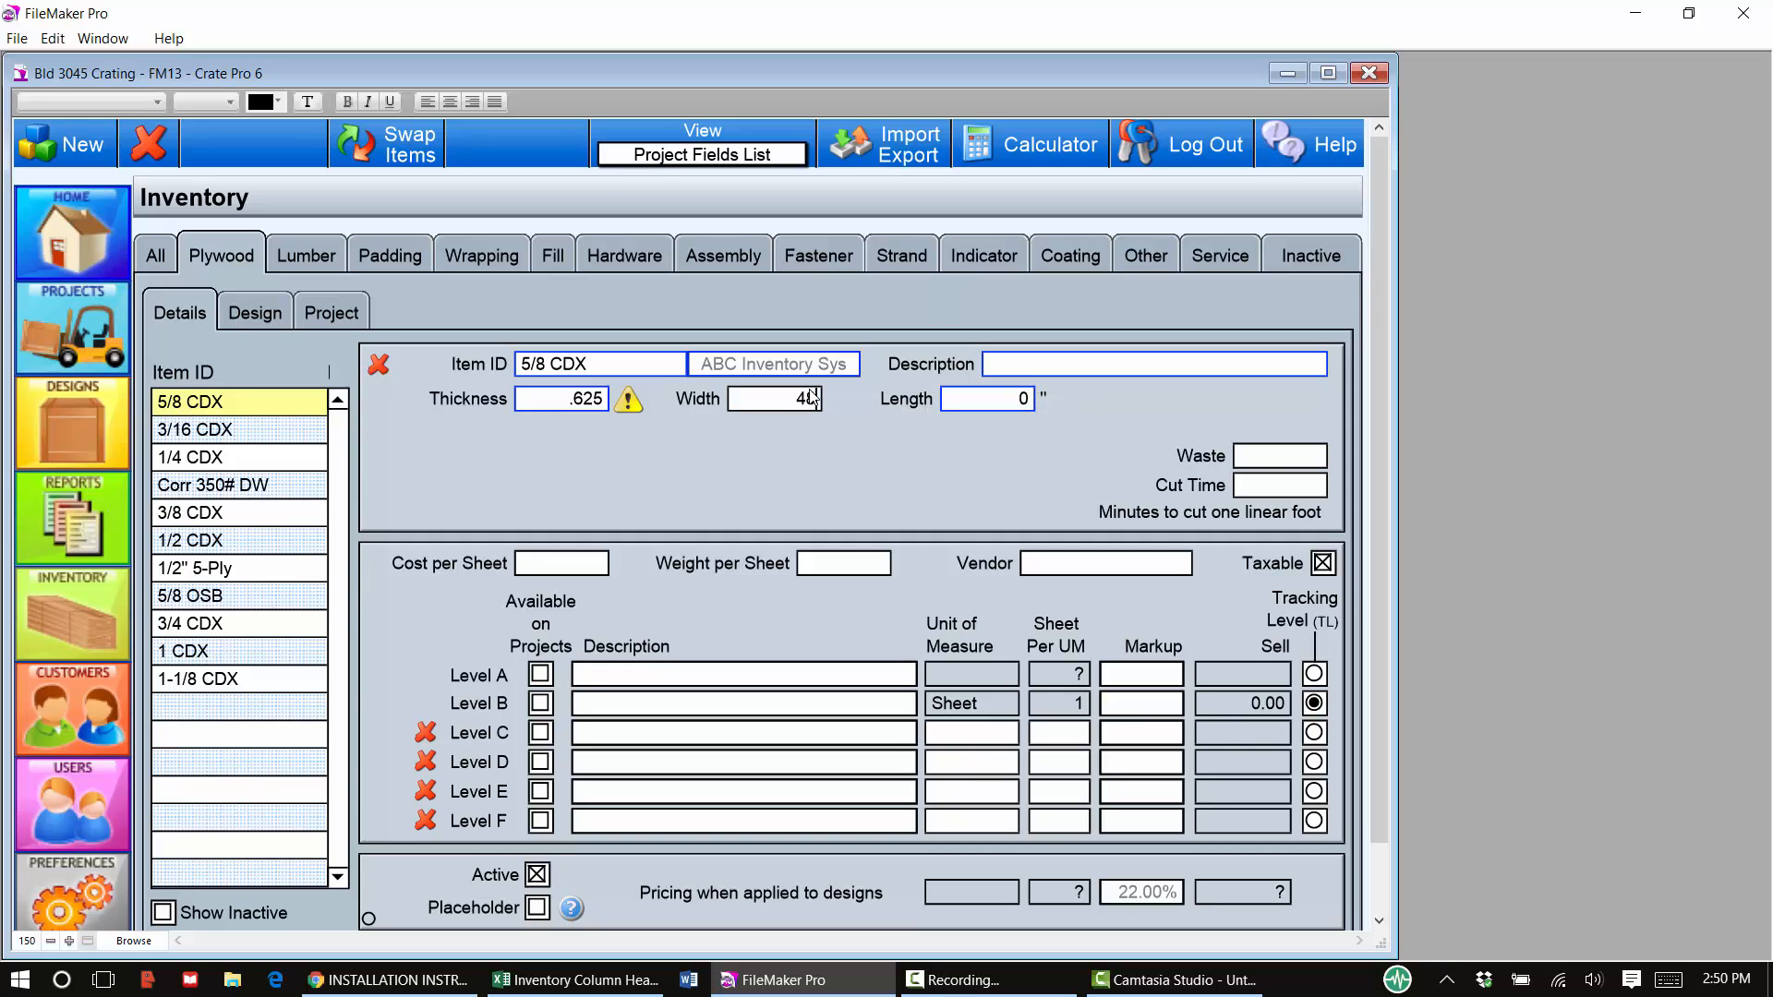
{"action": "left_click", "coordinate": [981, 404]}
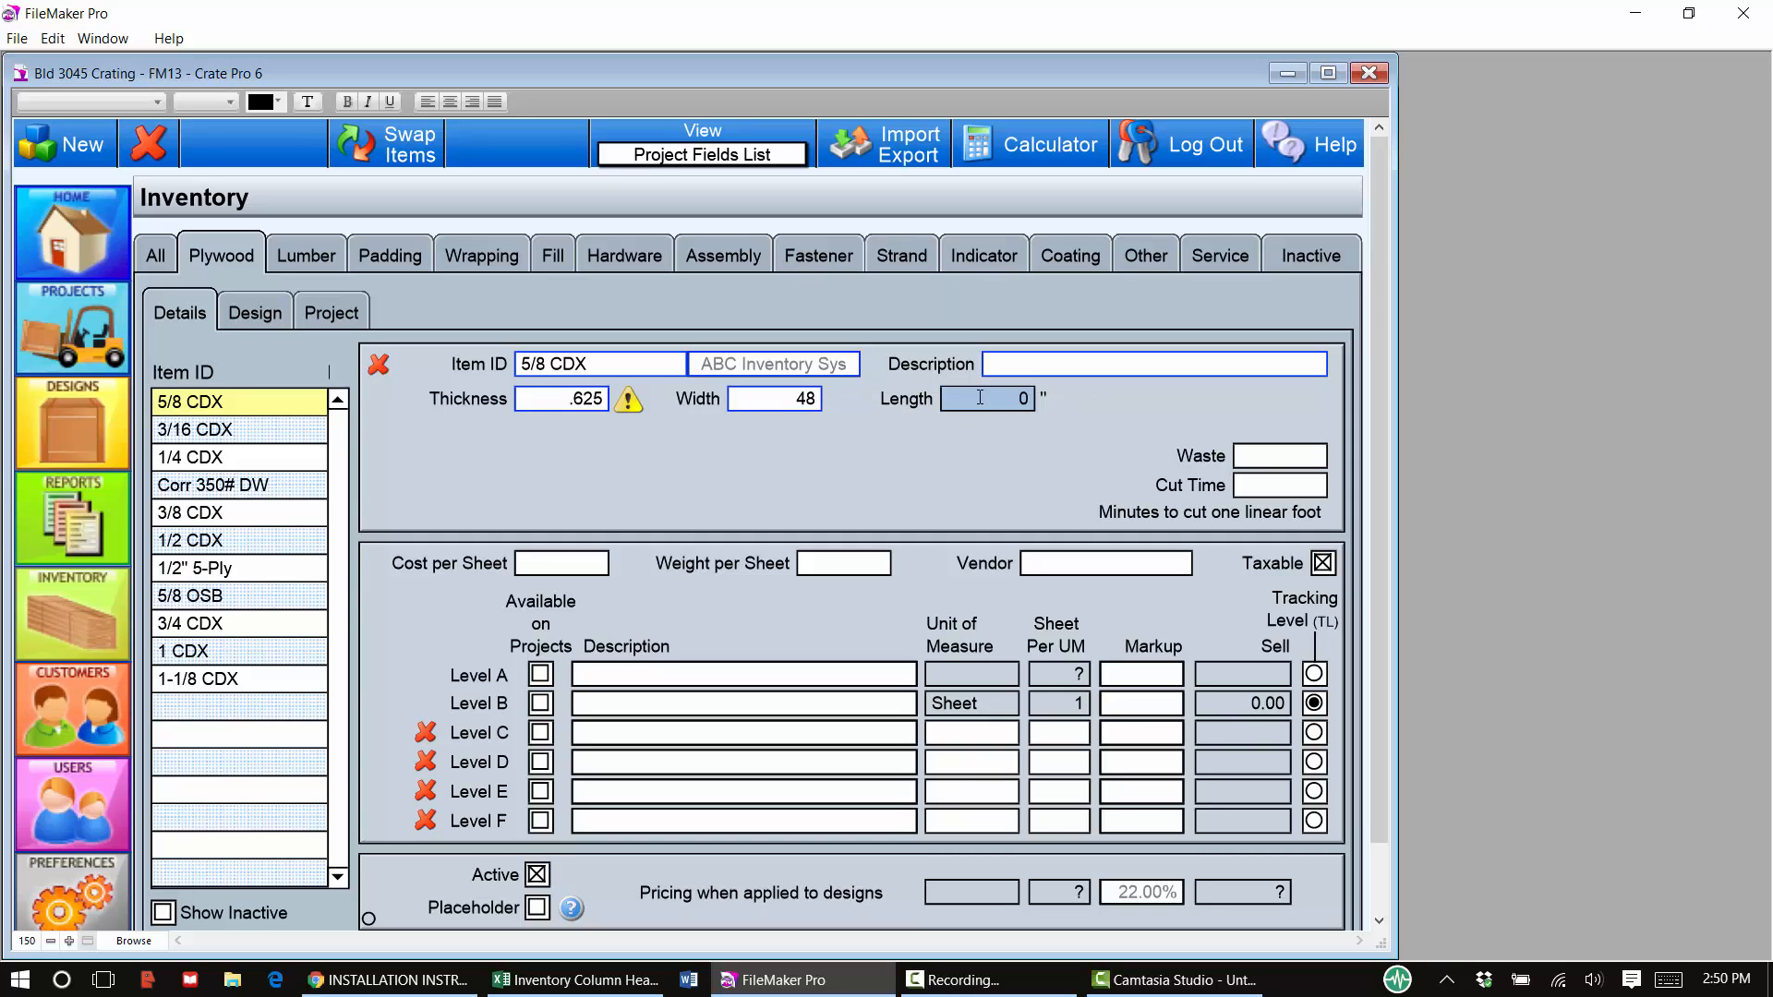
{"action": "type", "text": "96"}
Set the 5/8 CDX item's waste to 20% and its cut time to 0.552, checking 5/8 OSB for reference.
{"action": "left_click", "coordinate": [222, 598]}
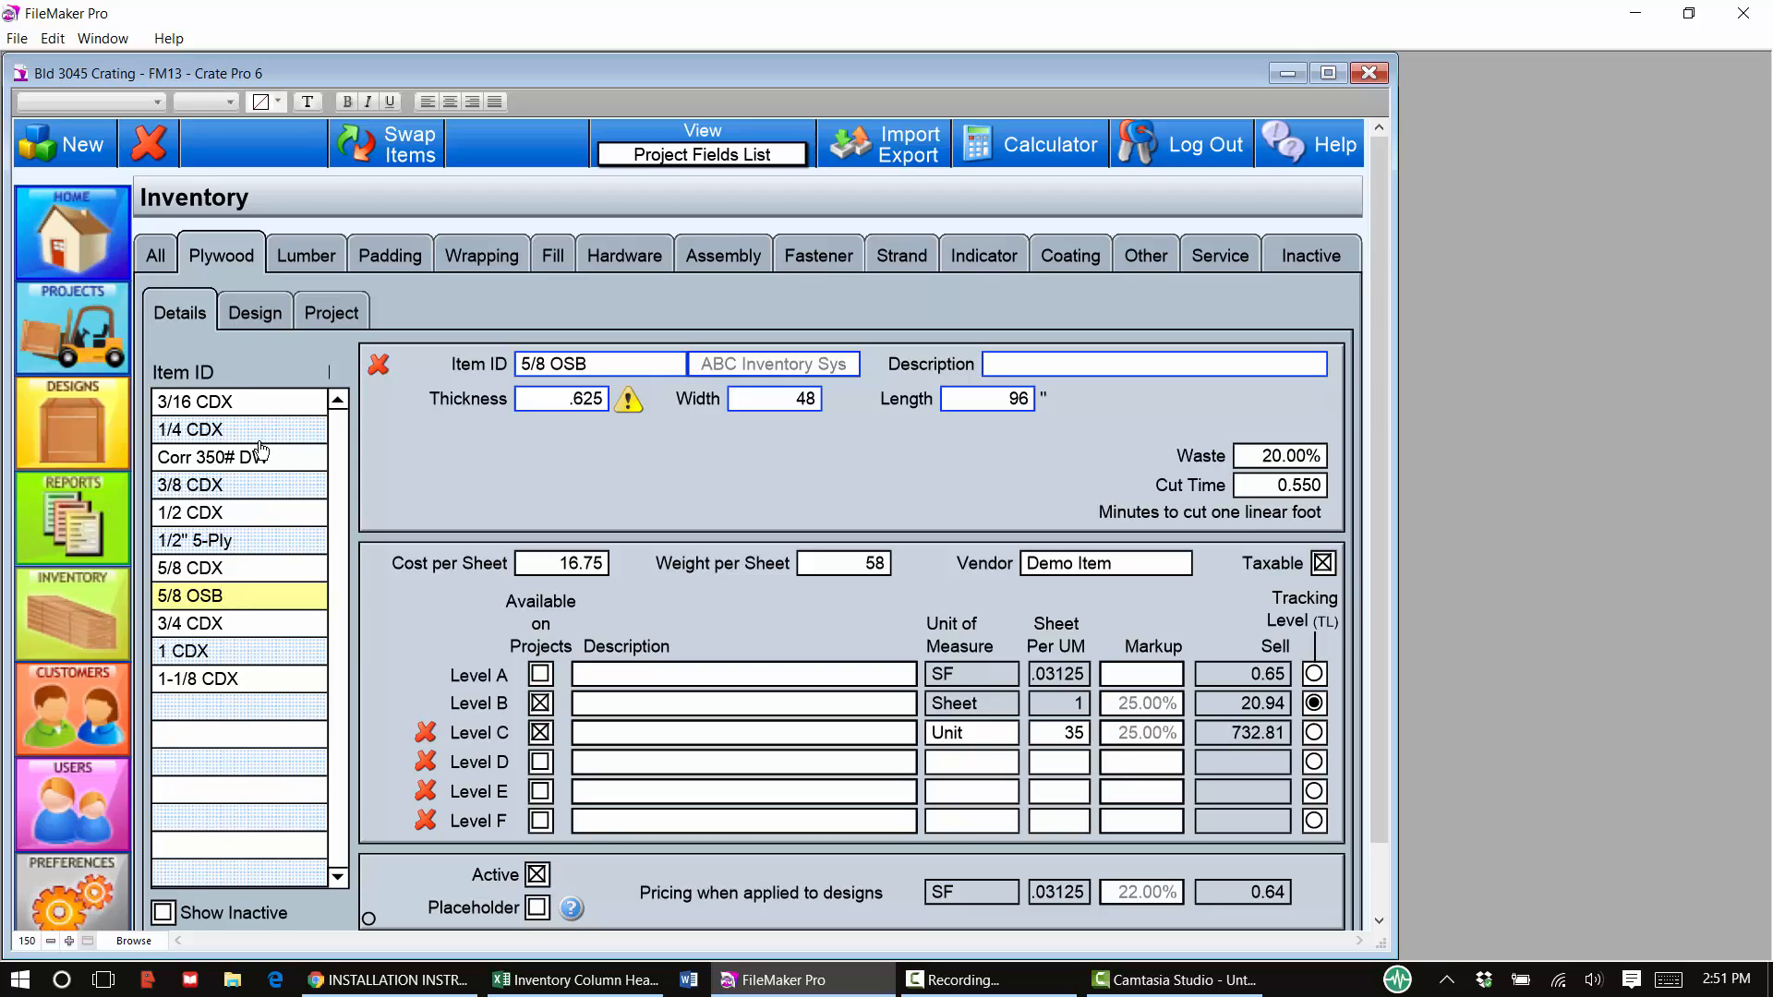
{"action": "left_click", "coordinate": [238, 578]}
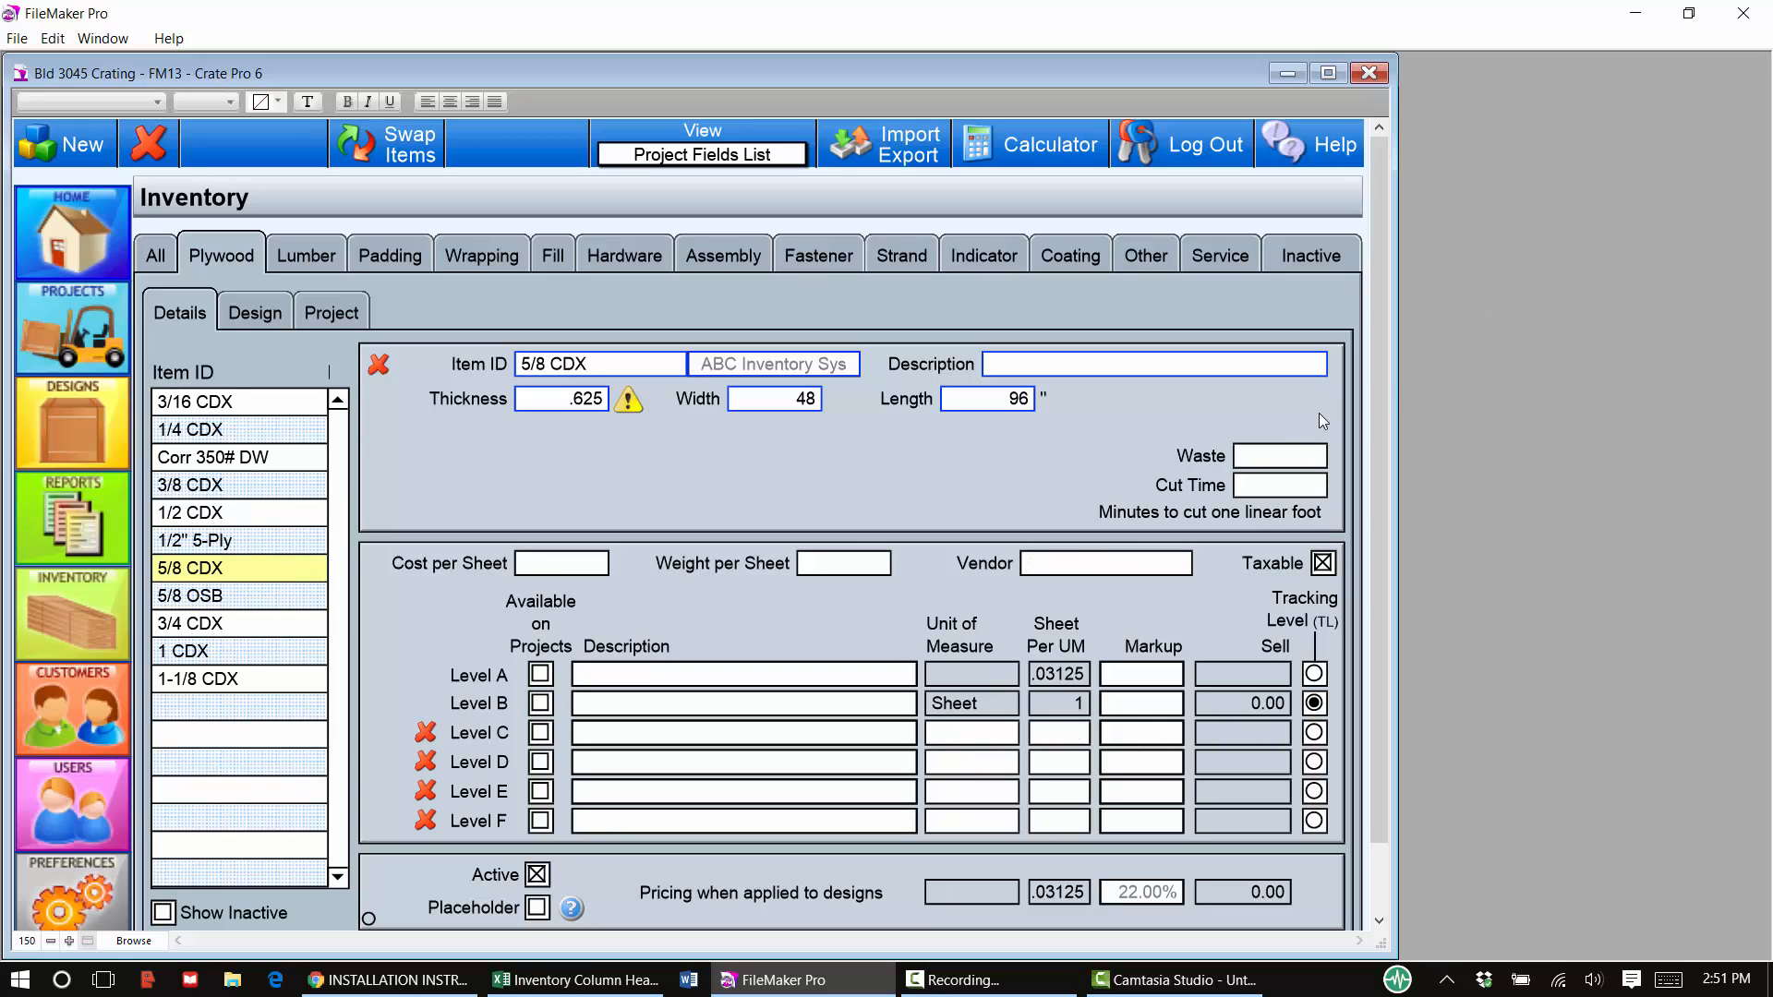
{"action": "left_click", "coordinate": [1286, 465]}
{"action": "type", "text": ".2"}
{"action": "left_click", "coordinate": [1296, 500]}
{"action": "left_click", "coordinate": [237, 599]}
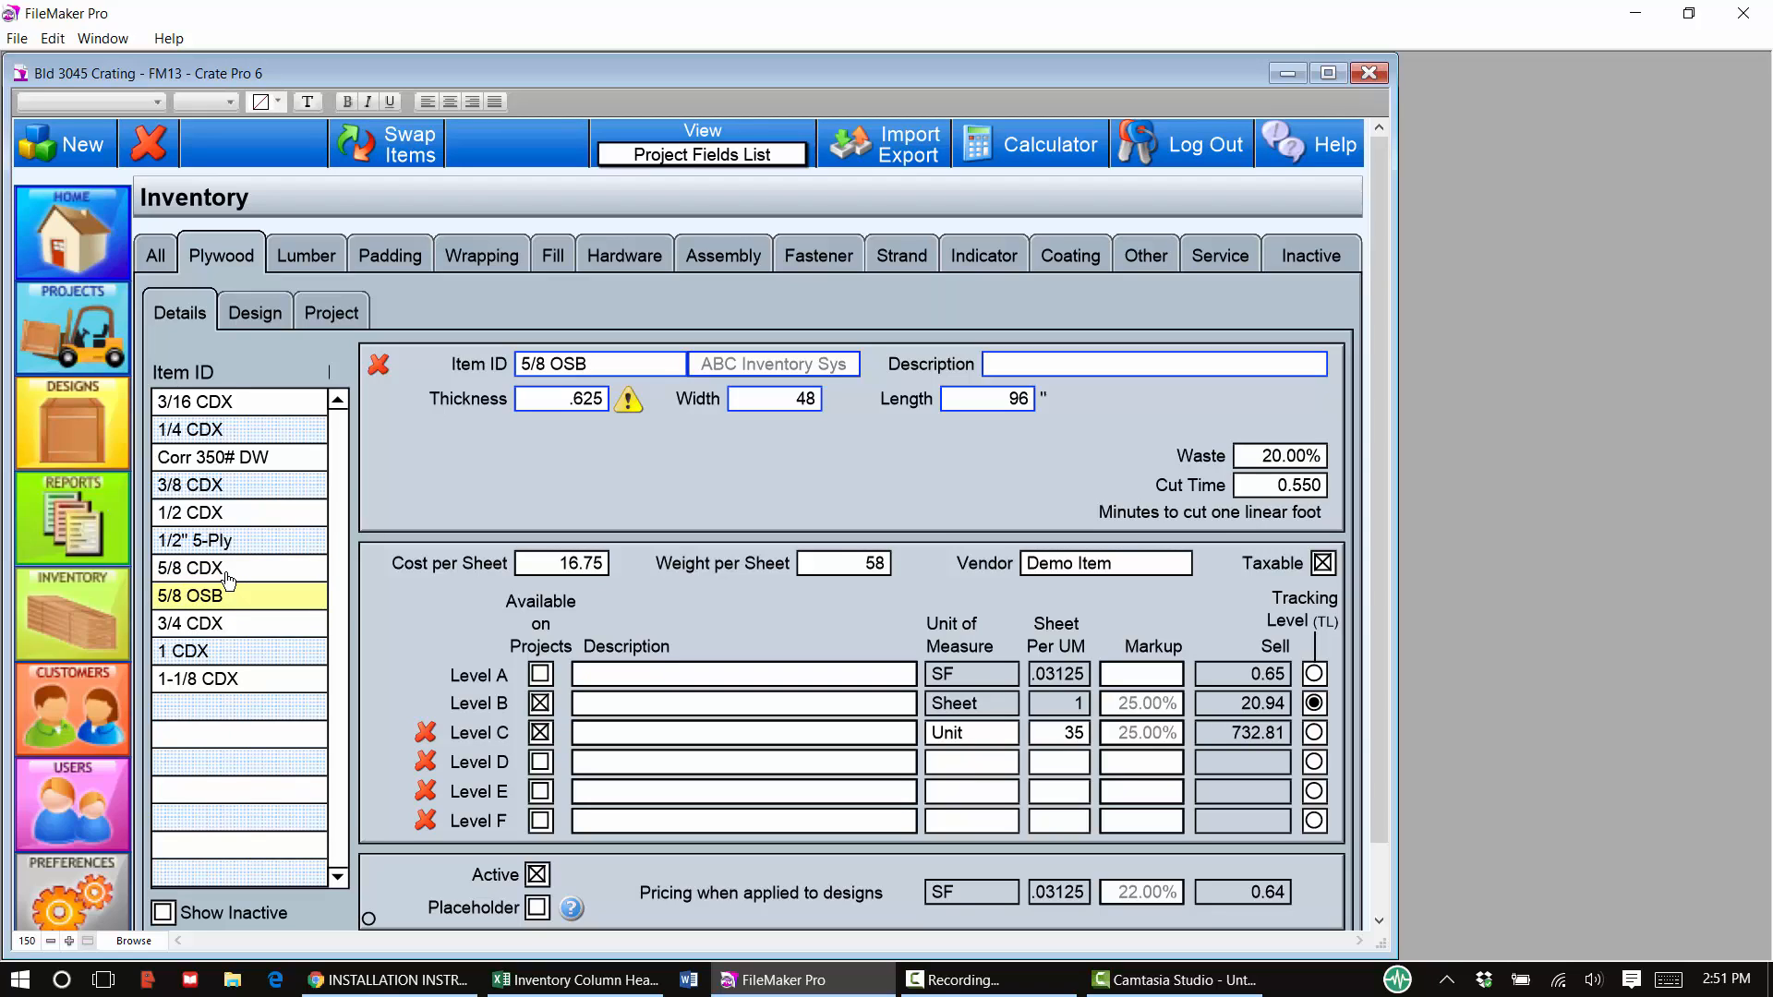
{"action": "left_click", "coordinate": [229, 573]}
{"action": "left_click", "coordinate": [1286, 487]}
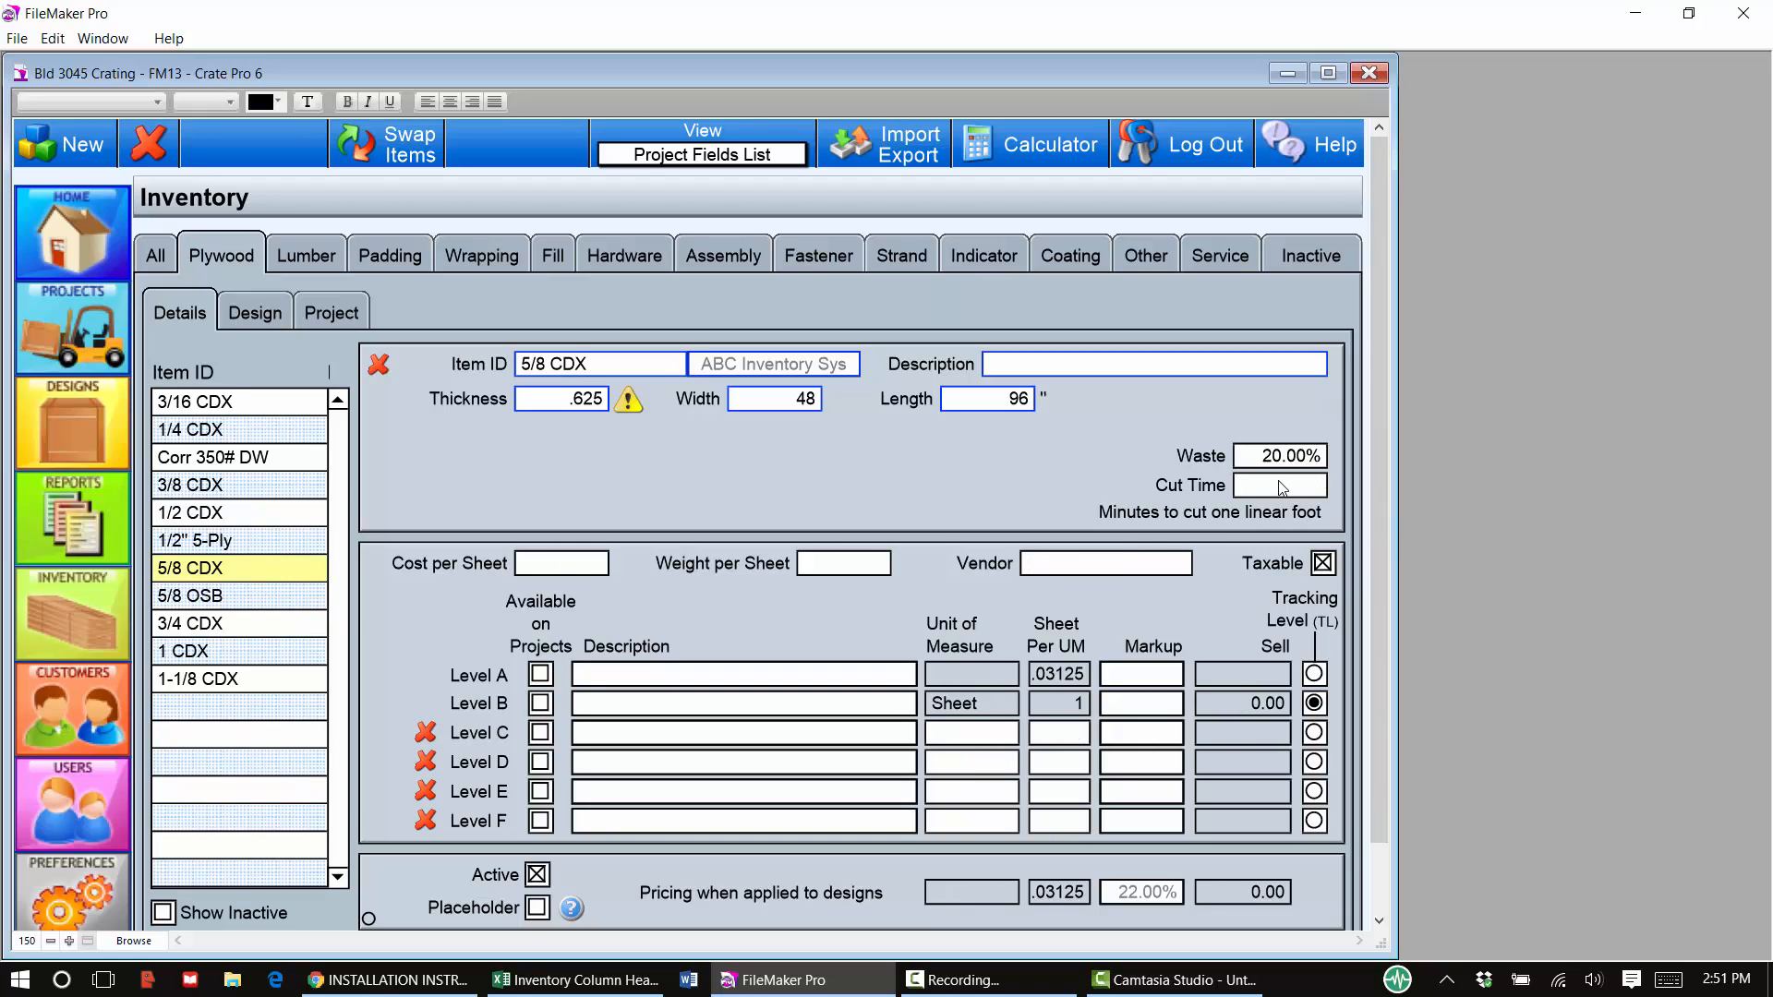
{"action": "type", "text": ".552"}
Try to set the Level A unit of measure of 5/8 CDX to "each".
{"action": "left_click", "coordinate": [942, 675]}
{"action": "type", "text": "each"}
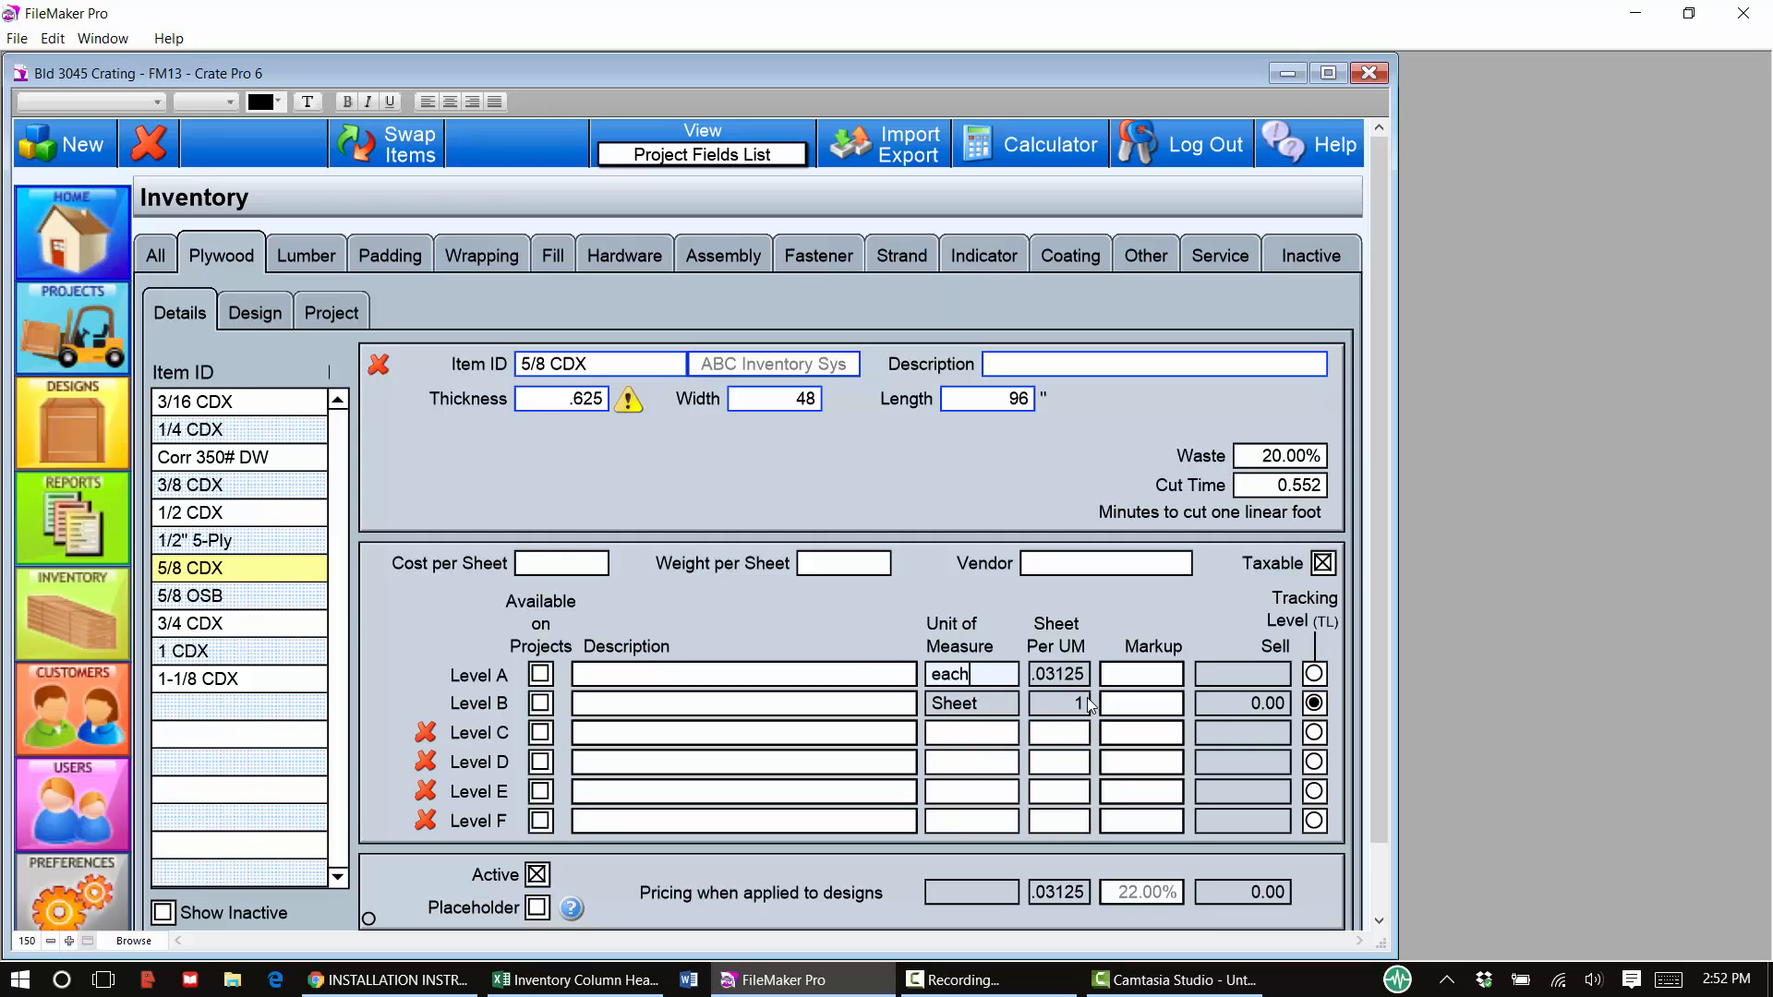
{"action": "left_click", "coordinate": [1163, 583]}
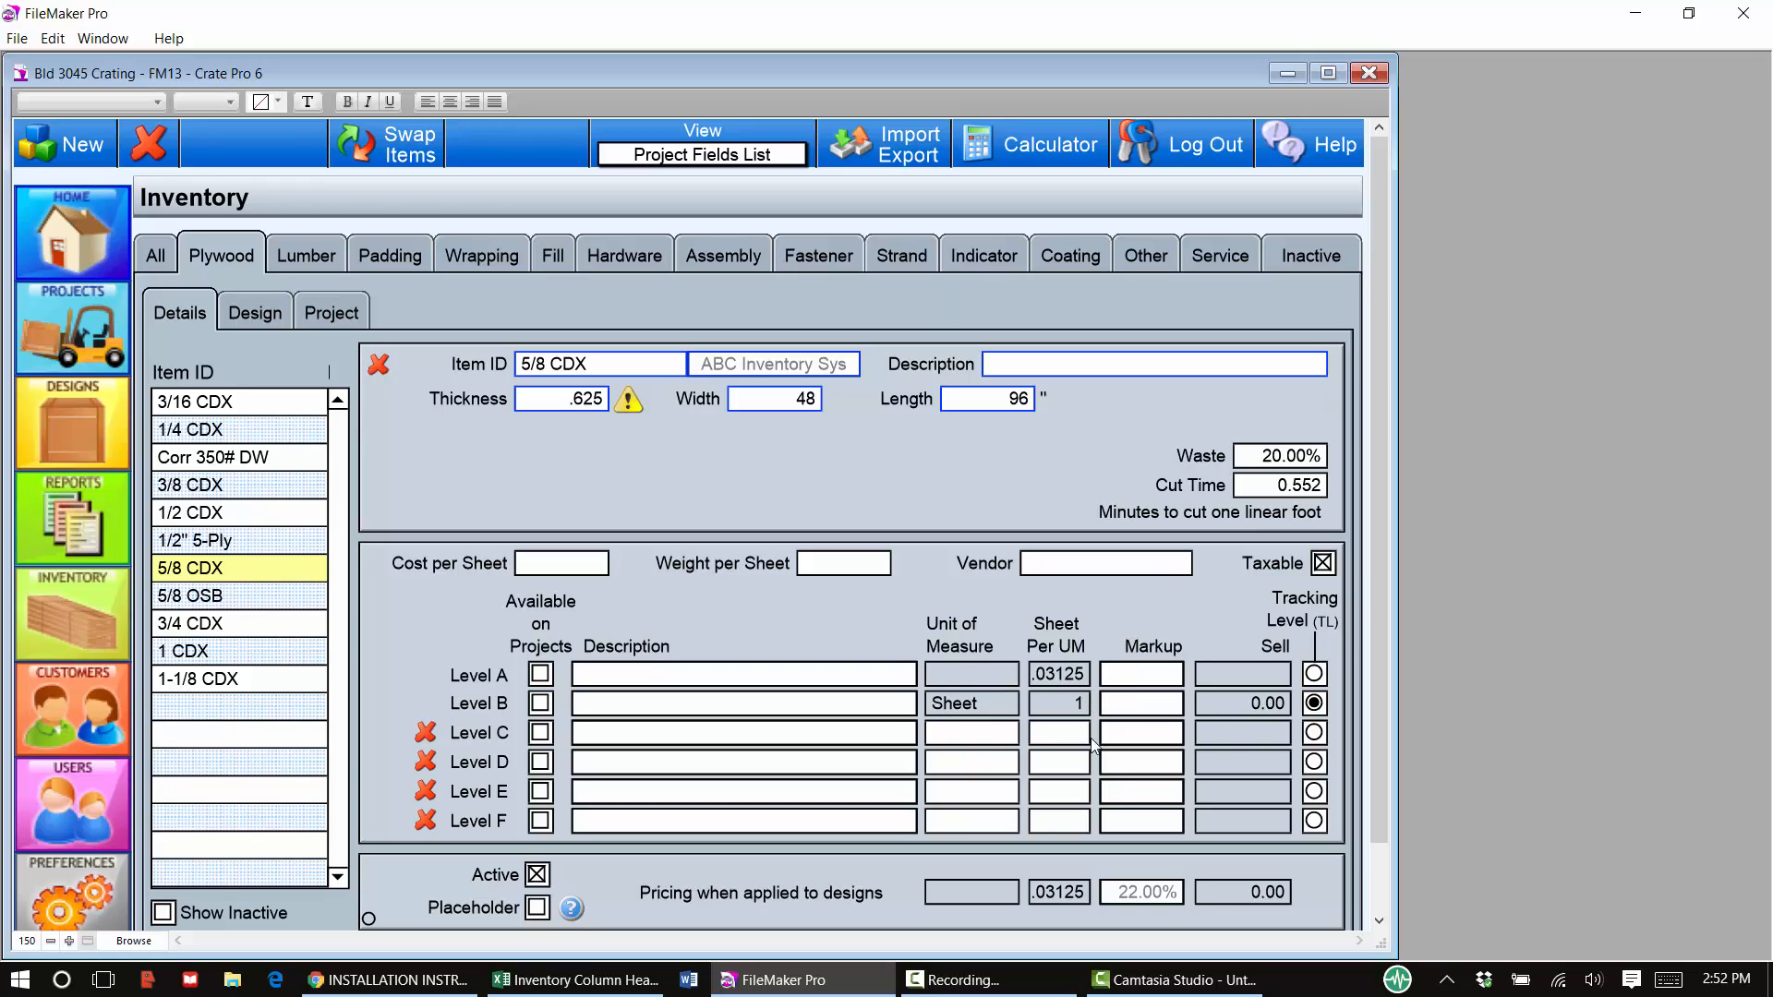
Set the 5/8 CDX item's cost per sheet to 8.00 and its weight per sheet to 25.
{"action": "mouse_move", "coordinate": [1078, 683]}
{"action": "type", "text": "8.00"}
{"action": "left_click", "coordinate": [854, 565]}
{"action": "type", "text": "25"}
{"action": "left_click", "coordinate": [855, 616]}
Check the weight of 5/8 OSB and set the 5/8 CDX item's weight per sheet to 58.
{"action": "left_click", "coordinate": [208, 598]}
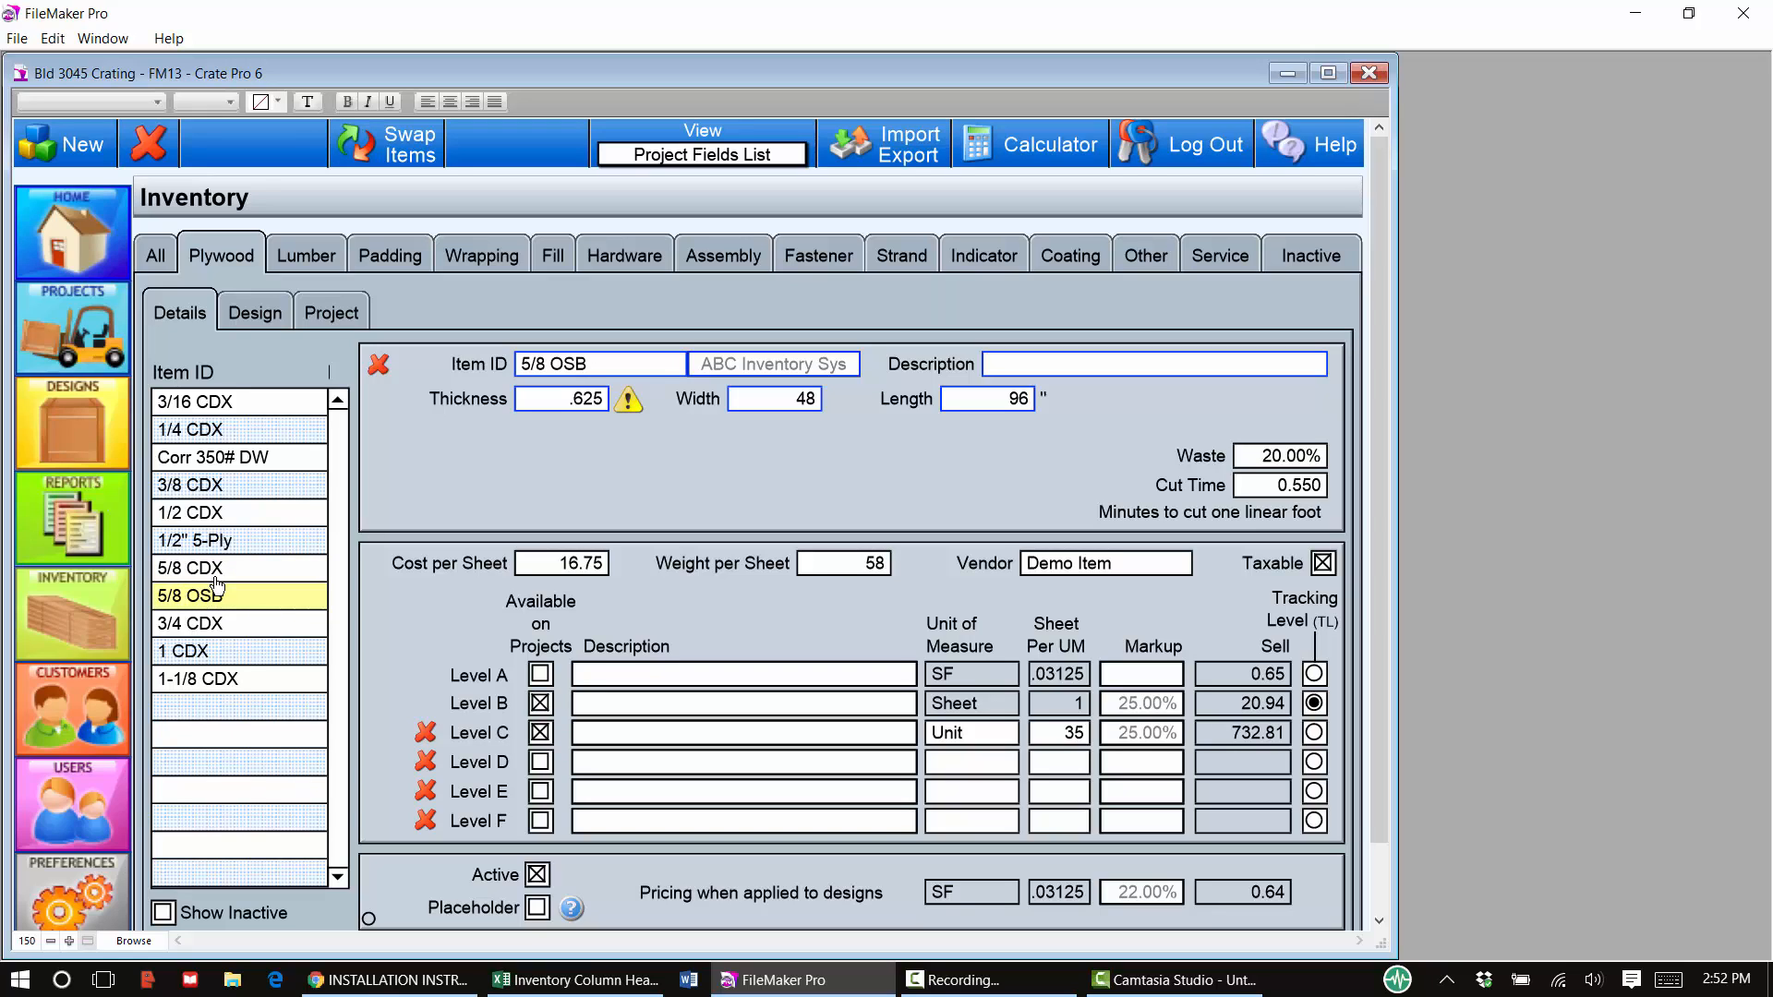
{"action": "left_click", "coordinate": [211, 570]}
{"action": "left_click", "coordinate": [880, 566]}
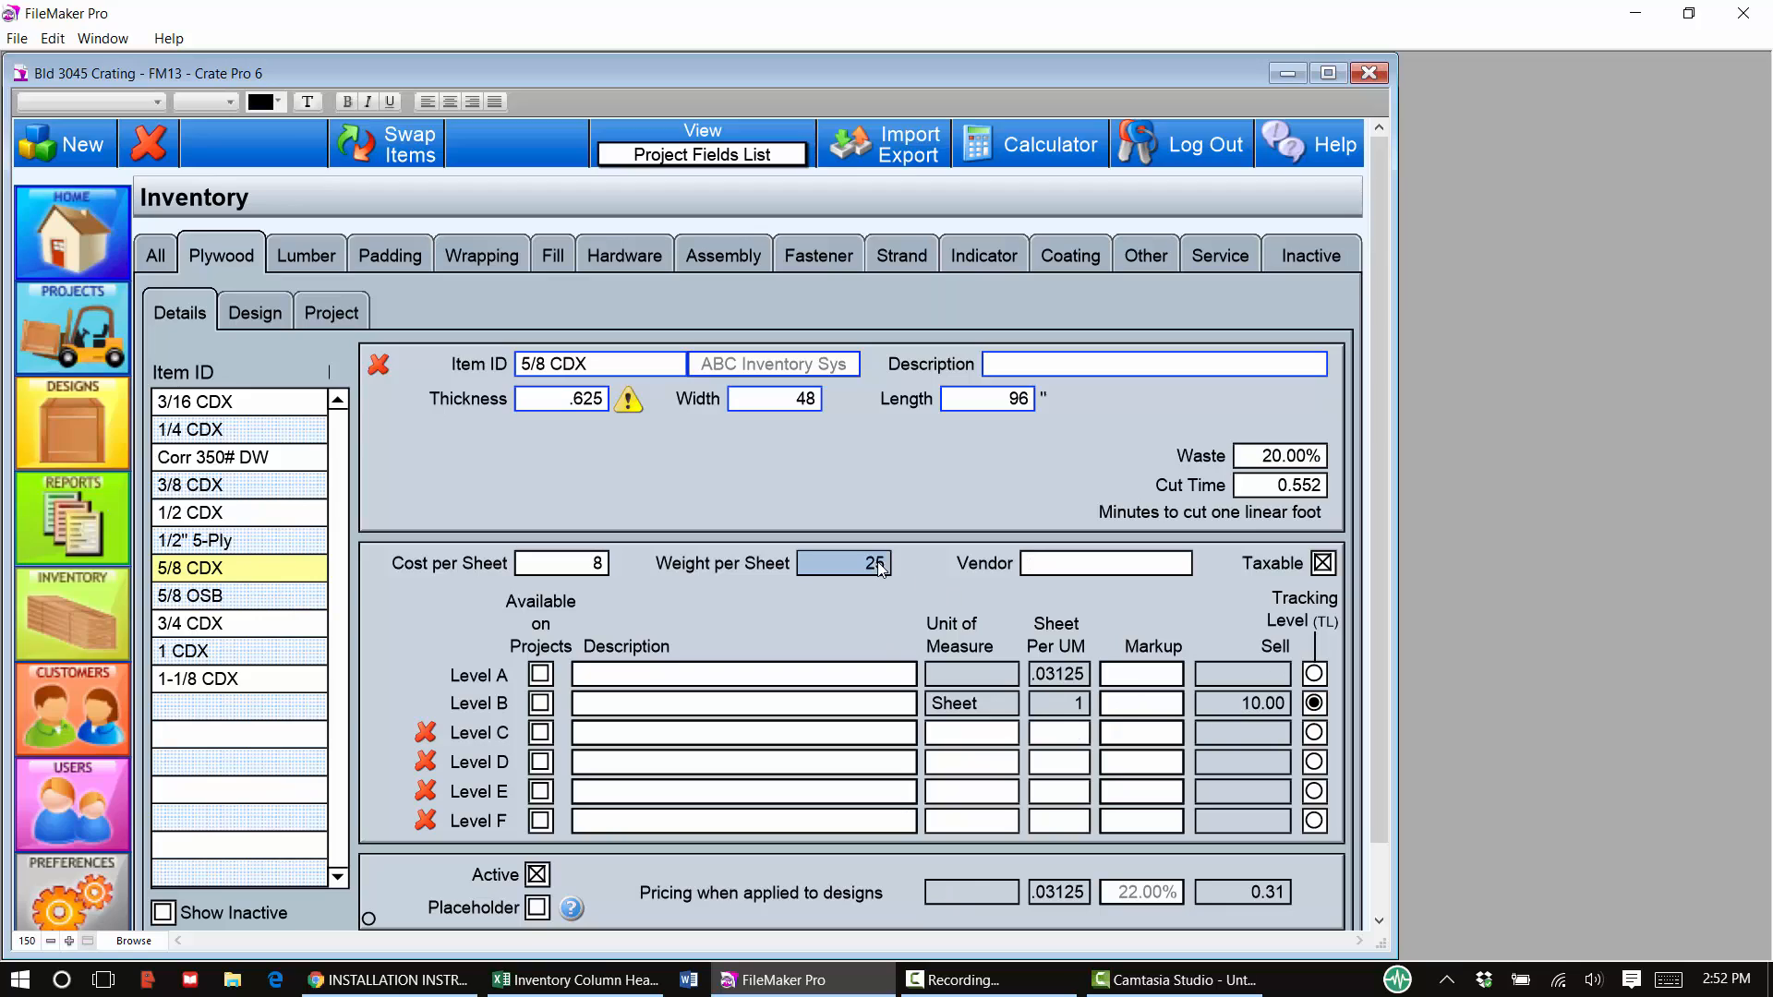
{"action": "type", "text": "58"}
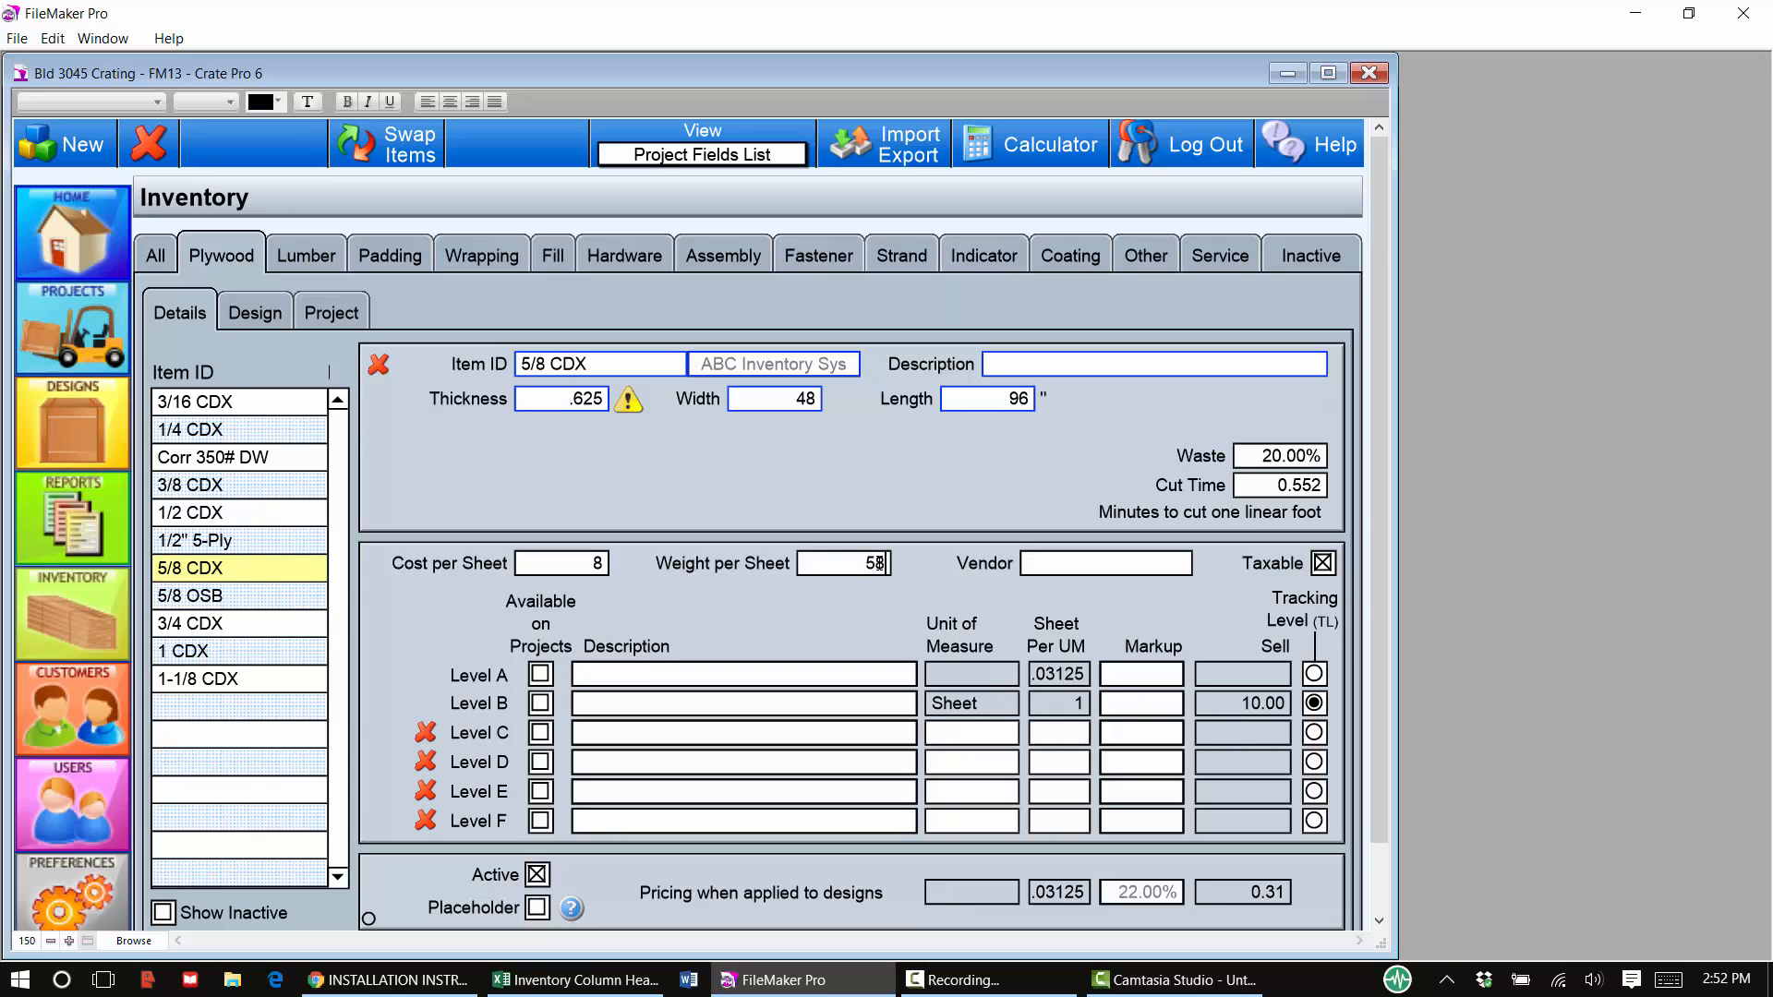
{"action": "left_click", "coordinate": [929, 580]}
Show the inactive plywood items and change the Item ID of the inactive 5/16 CDX to 5/16 OSB.
{"action": "left_click", "coordinate": [164, 915]}
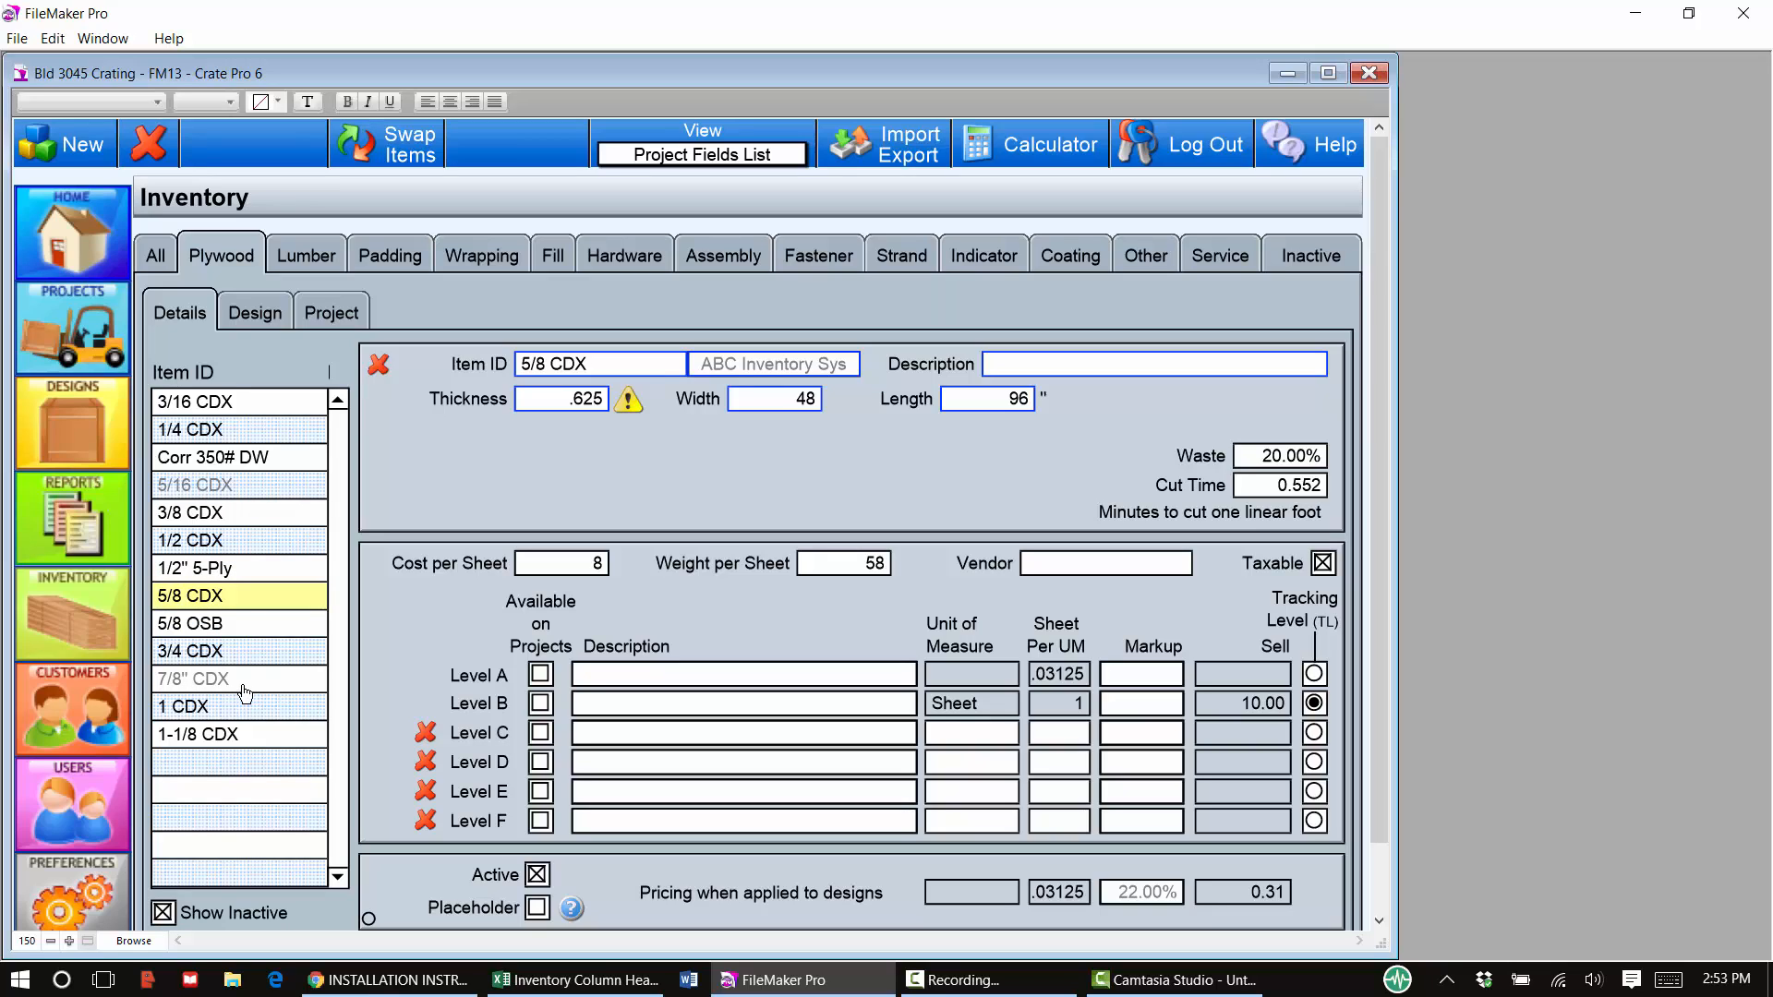
{"action": "left_click", "coordinate": [208, 491]}
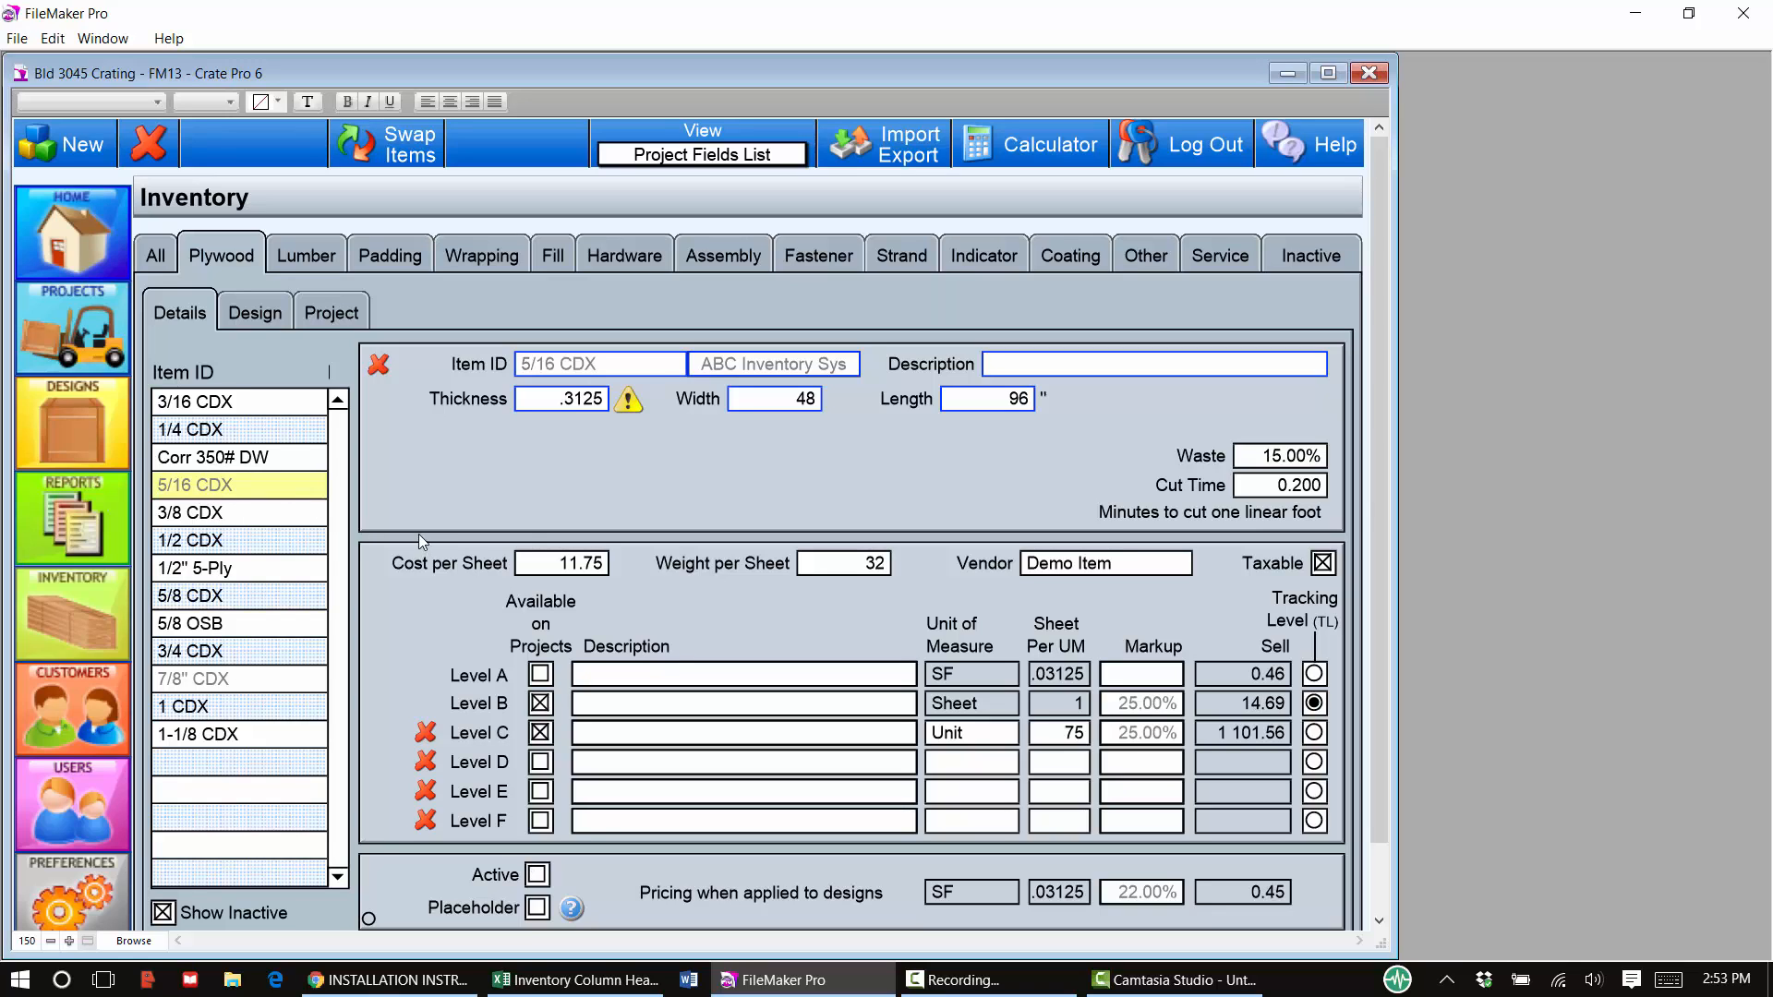
{"action": "left_click", "coordinate": [604, 366]}
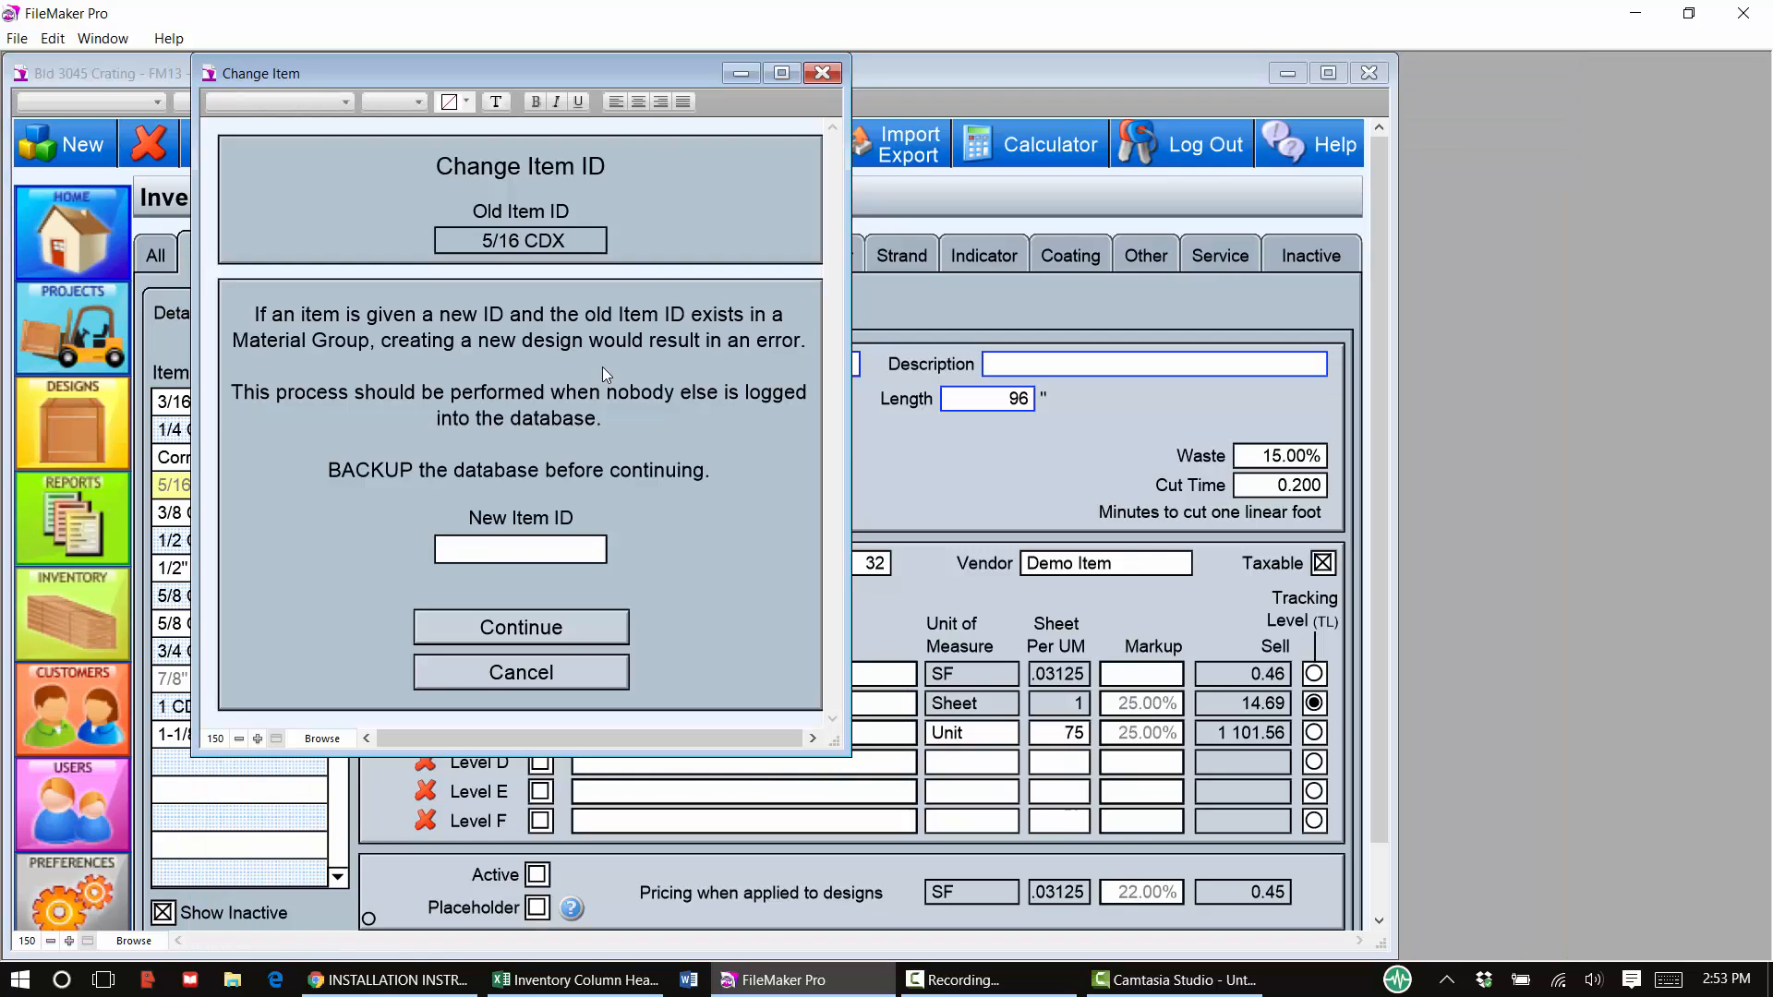
{"action": "left_click", "coordinate": [517, 545]}
{"action": "type", "text": "5/16 OSB"}
{"action": "left_click", "coordinate": [518, 621]}
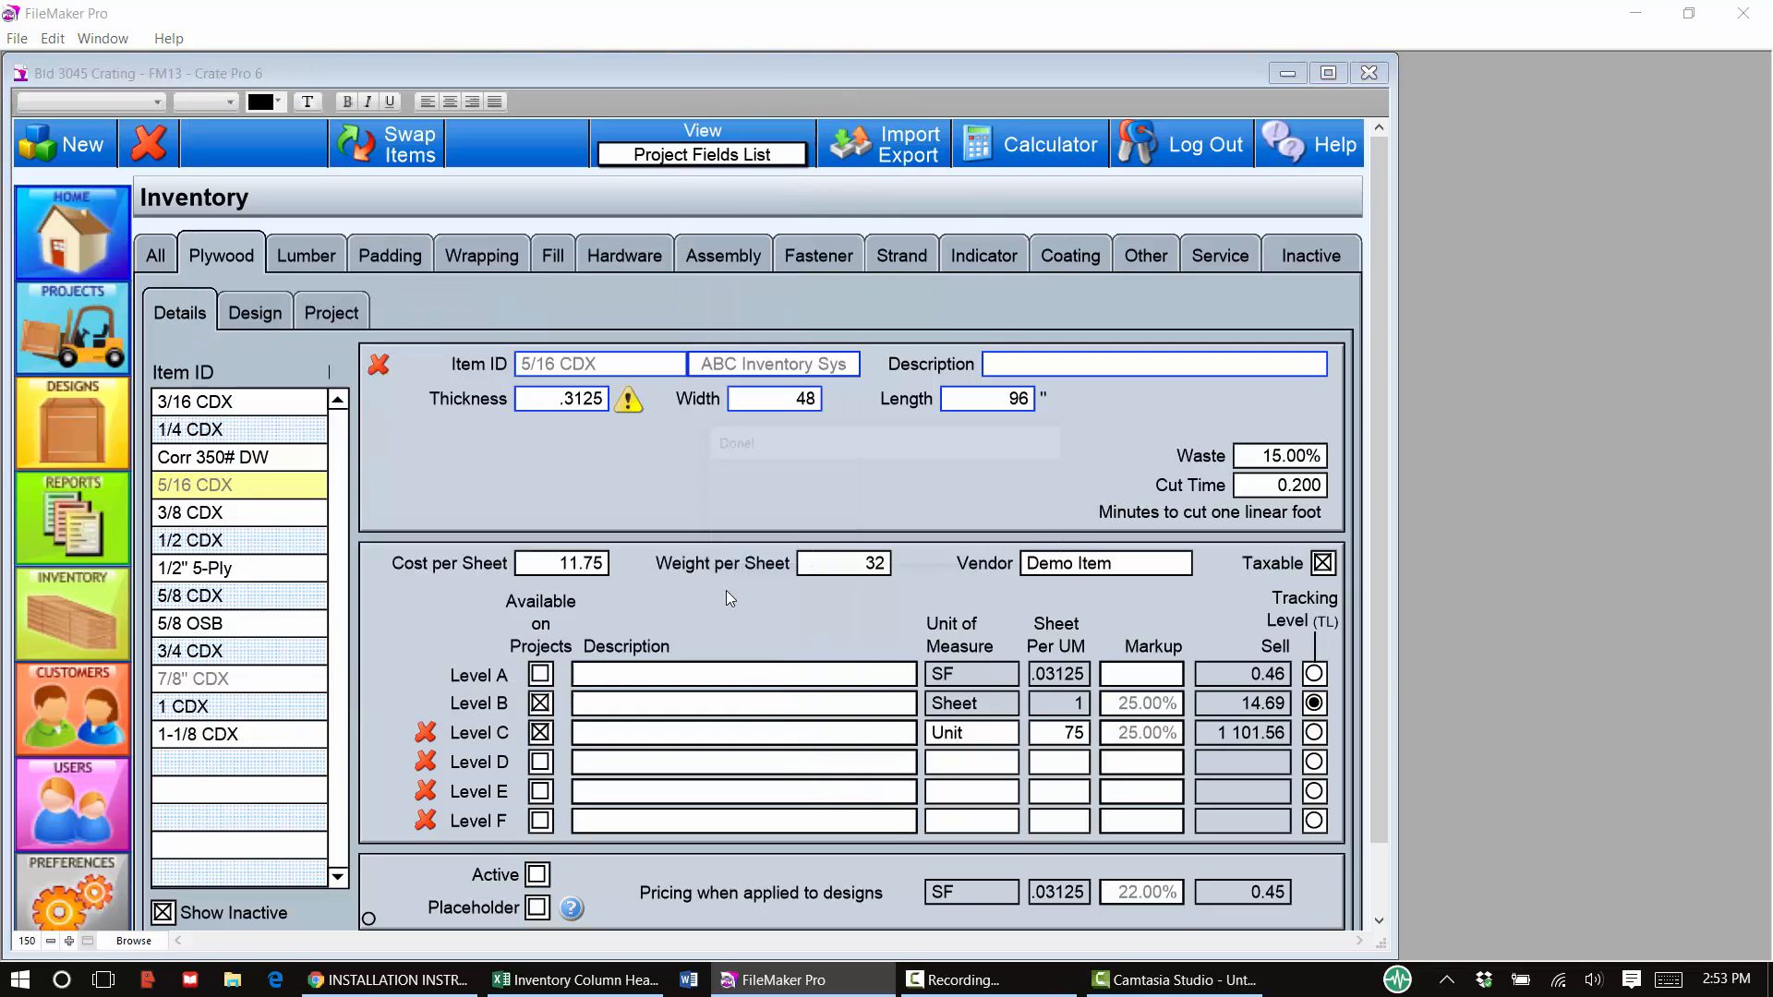
{"action": "left_click", "coordinate": [1004, 549]}
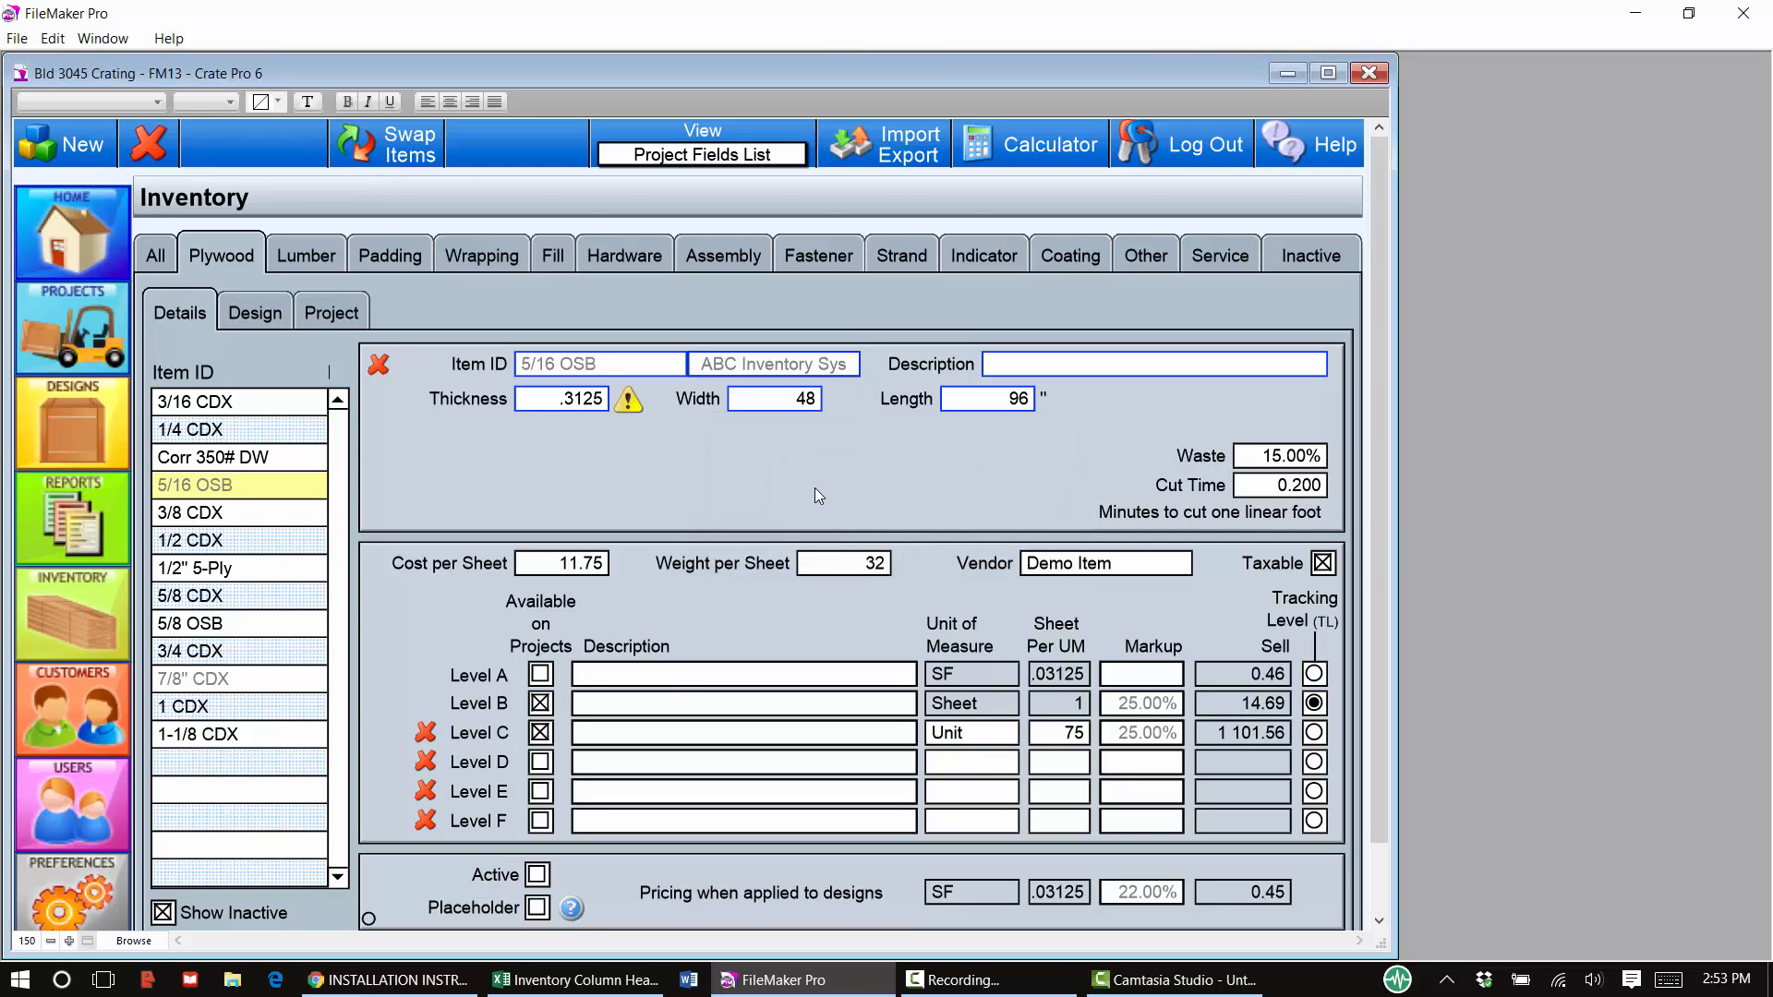
Review the 5/16 OSB item's thickness, width, length, waste, cut time, cost per sheet and weight per sheet.
{"action": "left_click", "coordinate": [552, 399]}
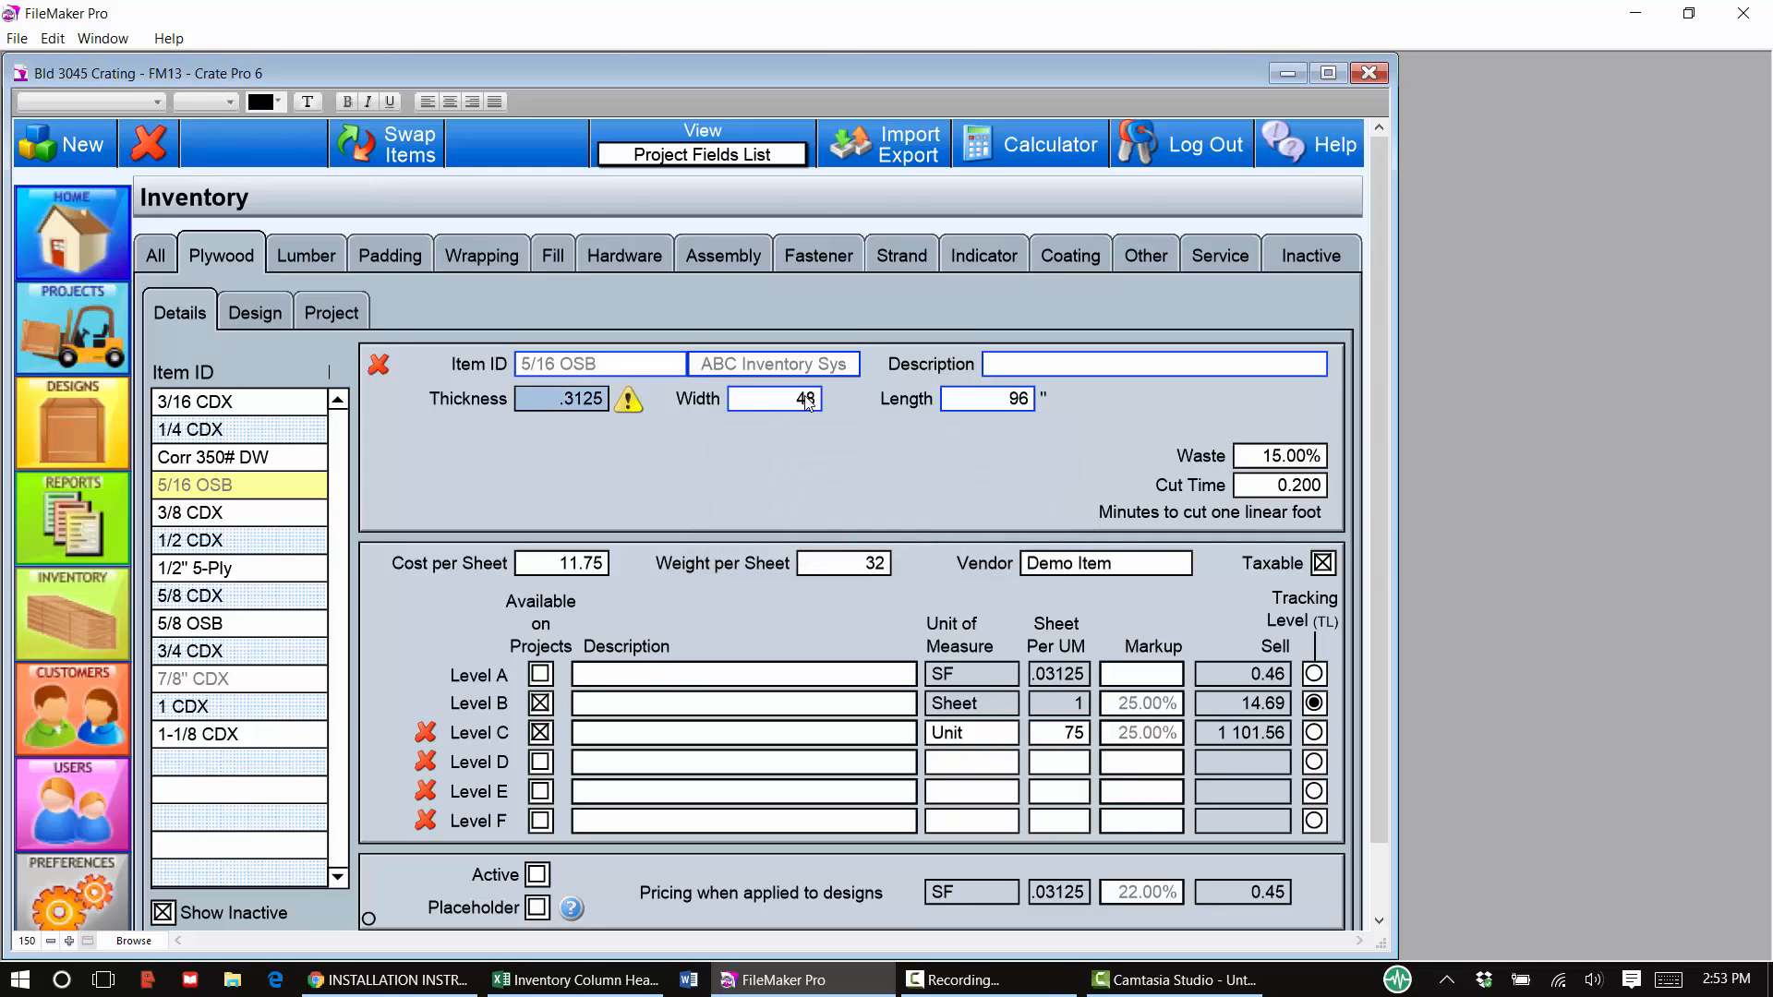
{"action": "key", "text": "Tab"}
{"action": "key", "text": "Tab"}
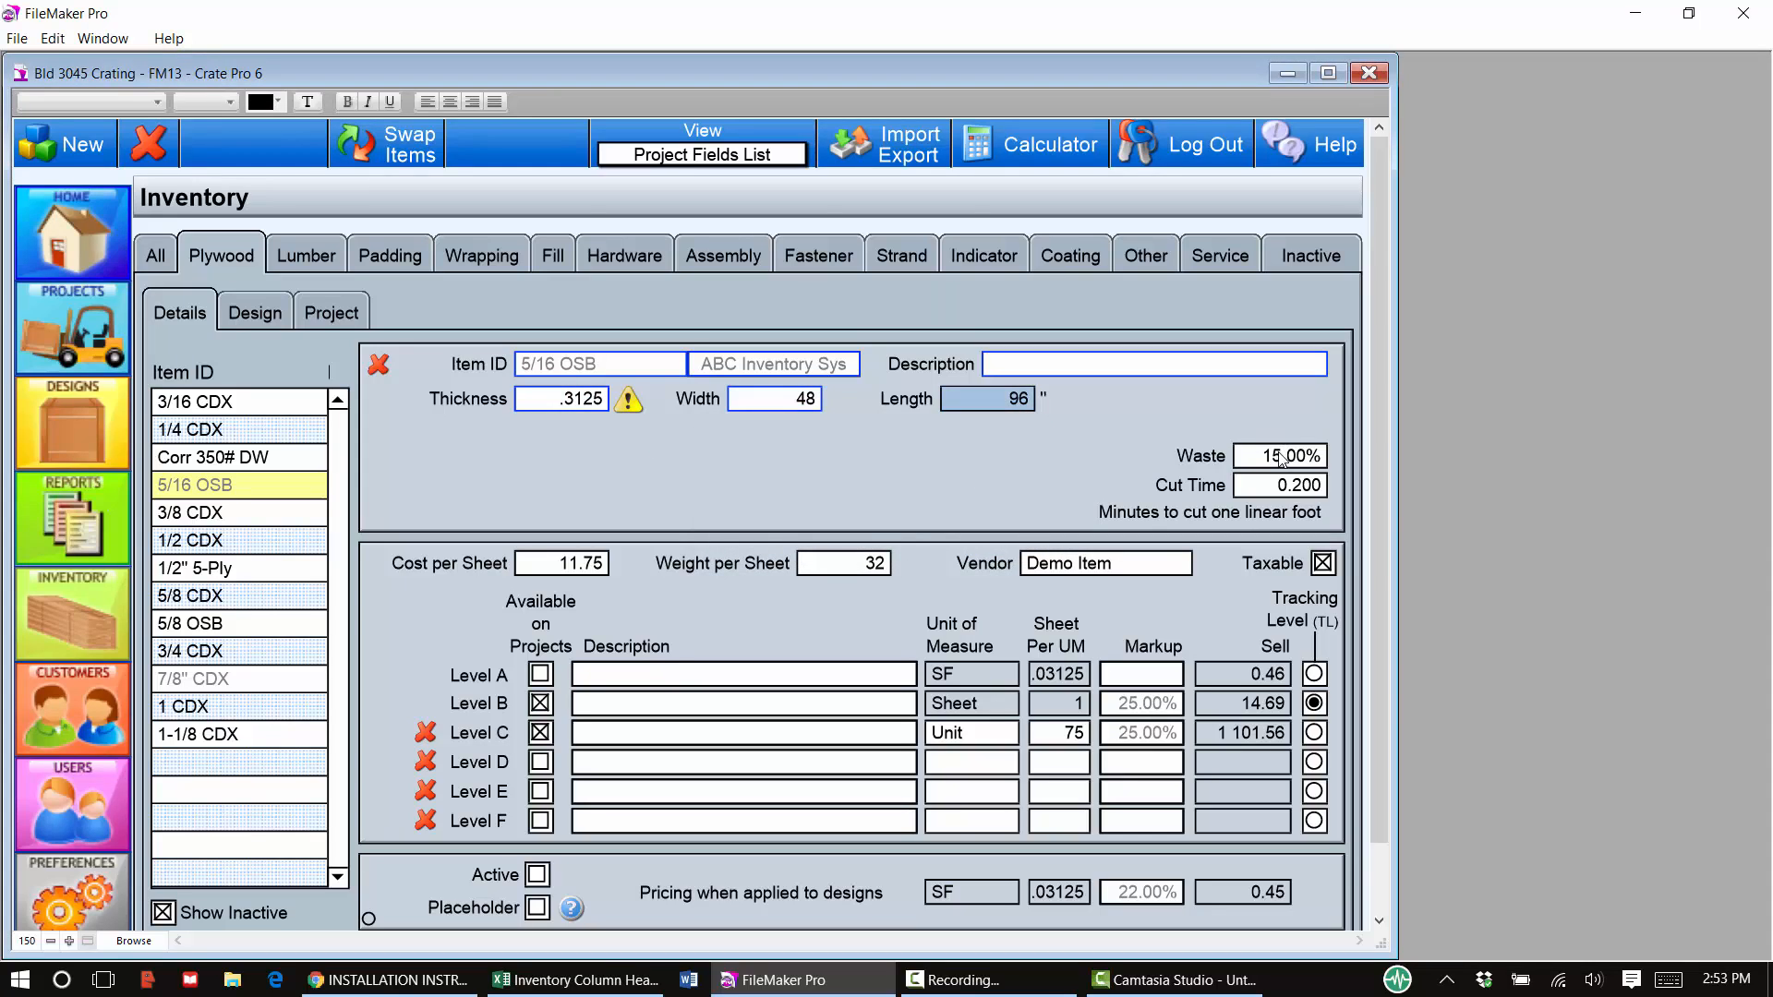
{"action": "key", "text": "Tab"}
{"action": "key", "text": "Tab"}
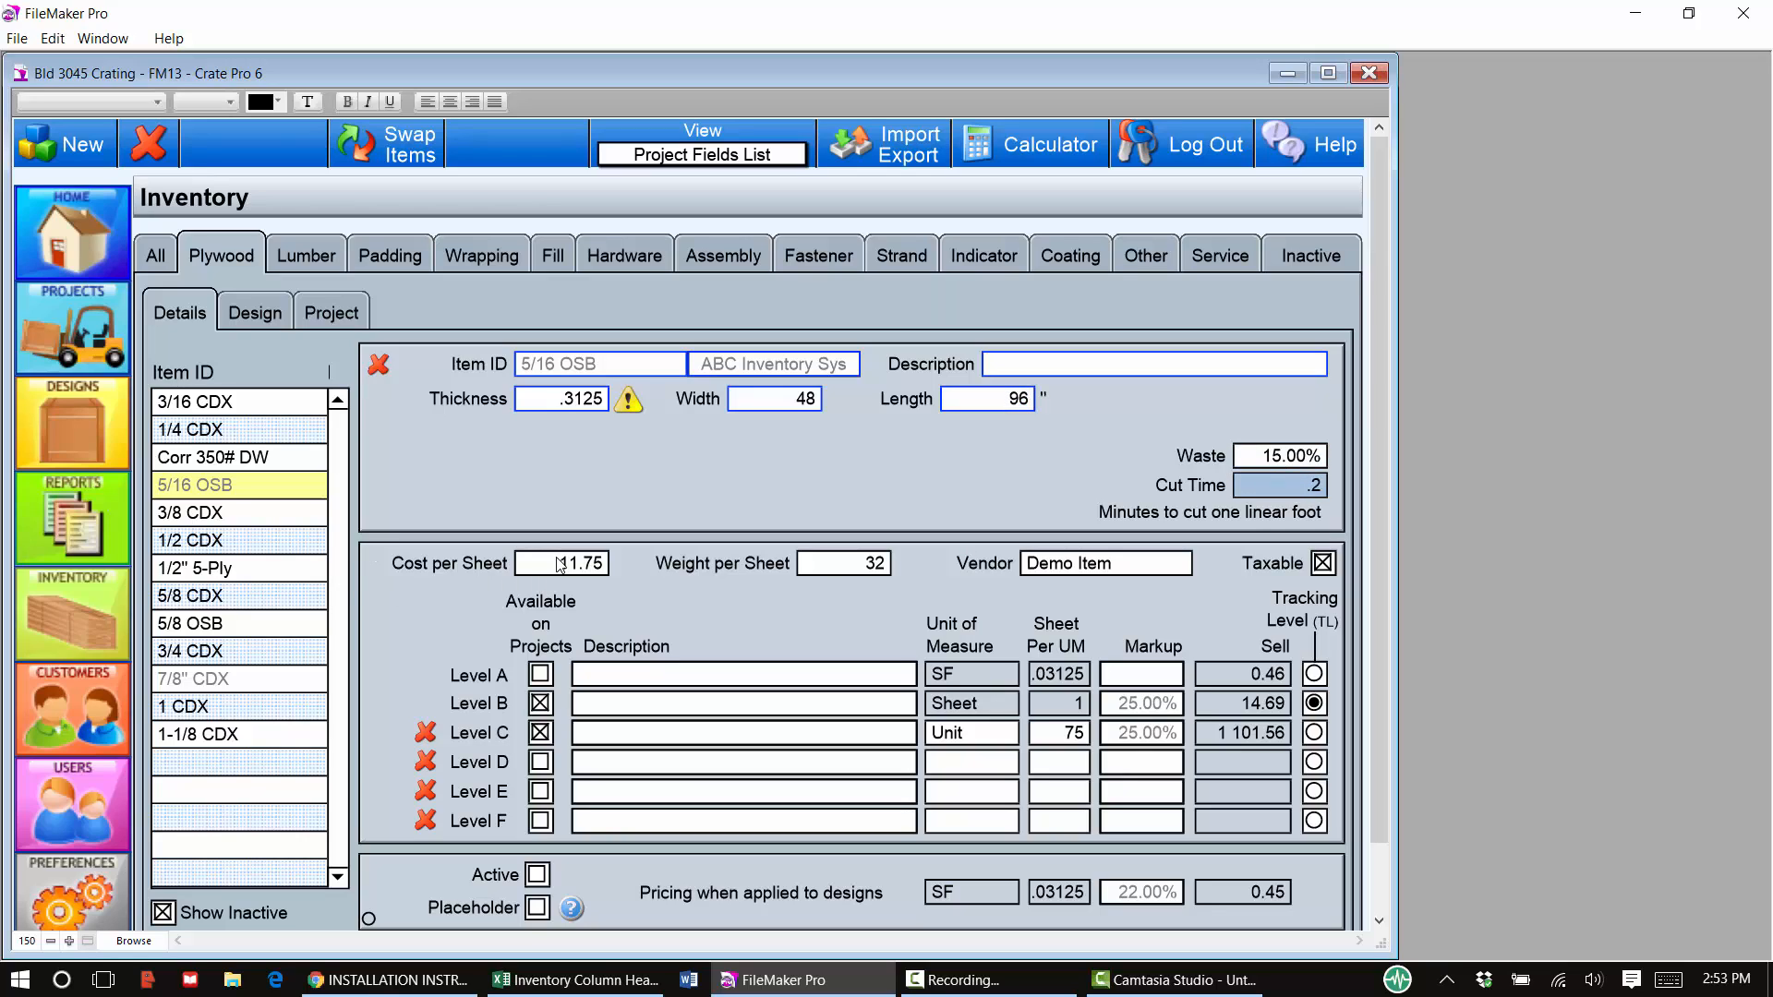
{"action": "key", "text": "Tab"}
{"action": "key", "text": "Tab"}
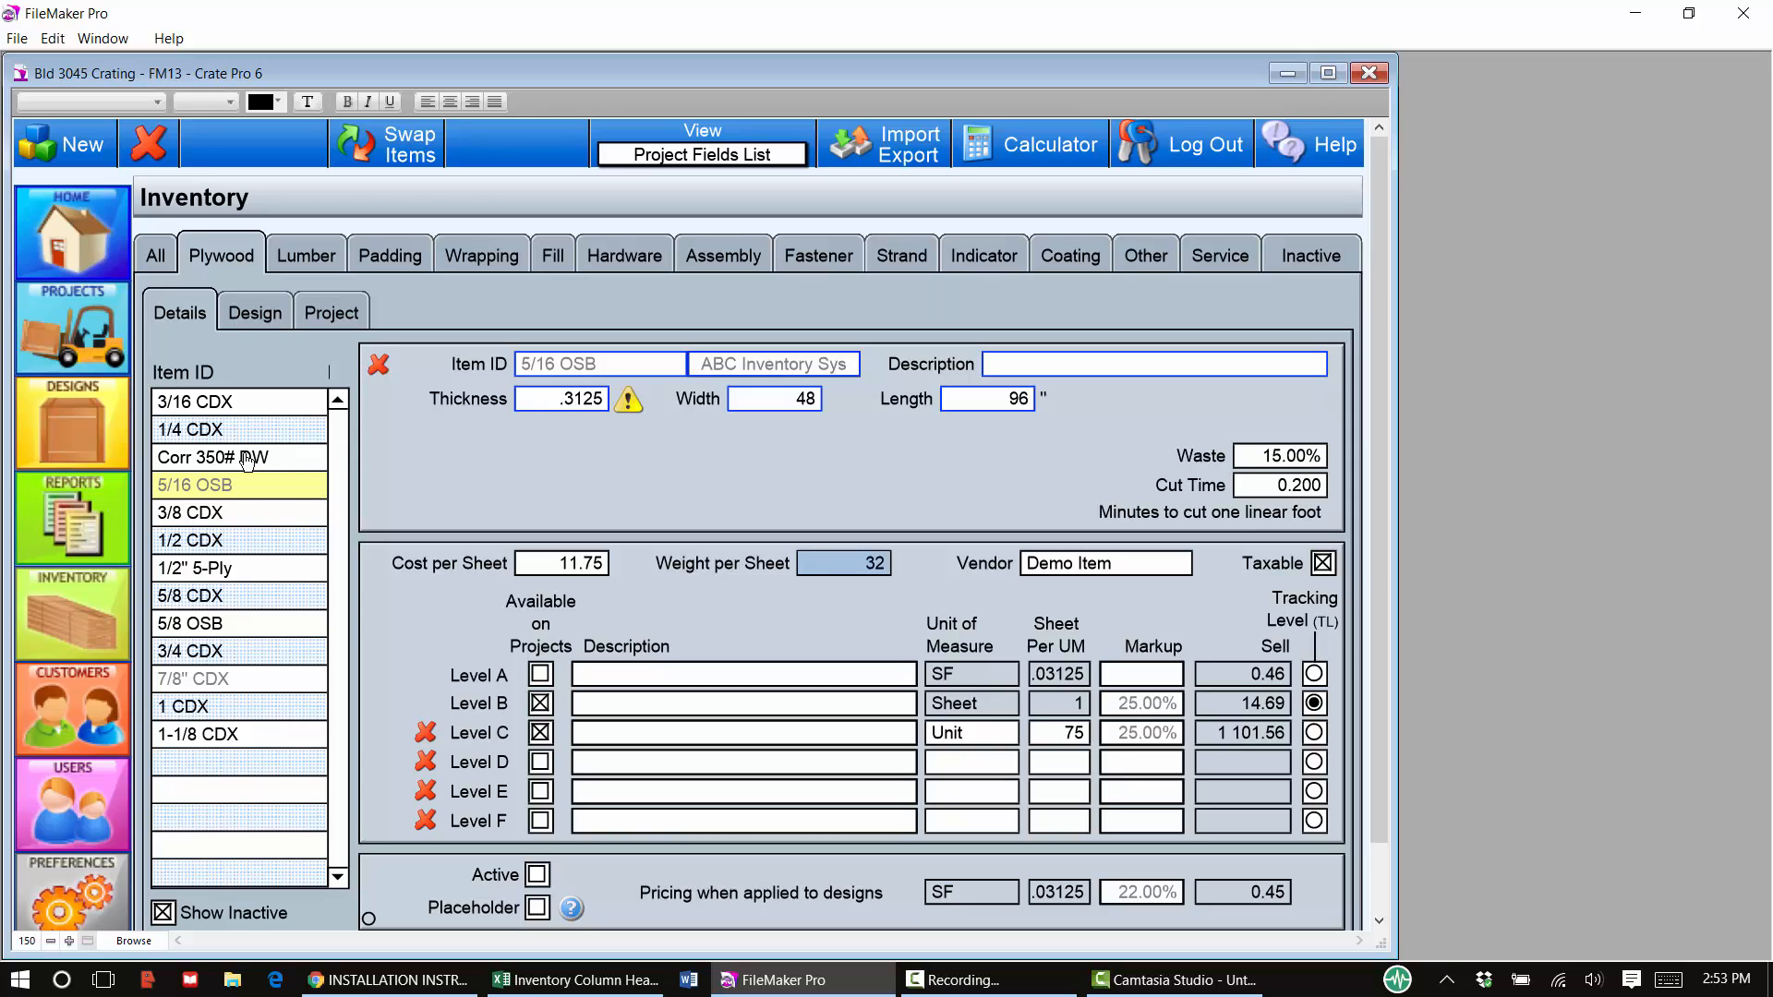
Mark the 5/16 OSB item as active and hide the inactive items in the plywood list.
{"action": "left_click", "coordinate": [536, 875]}
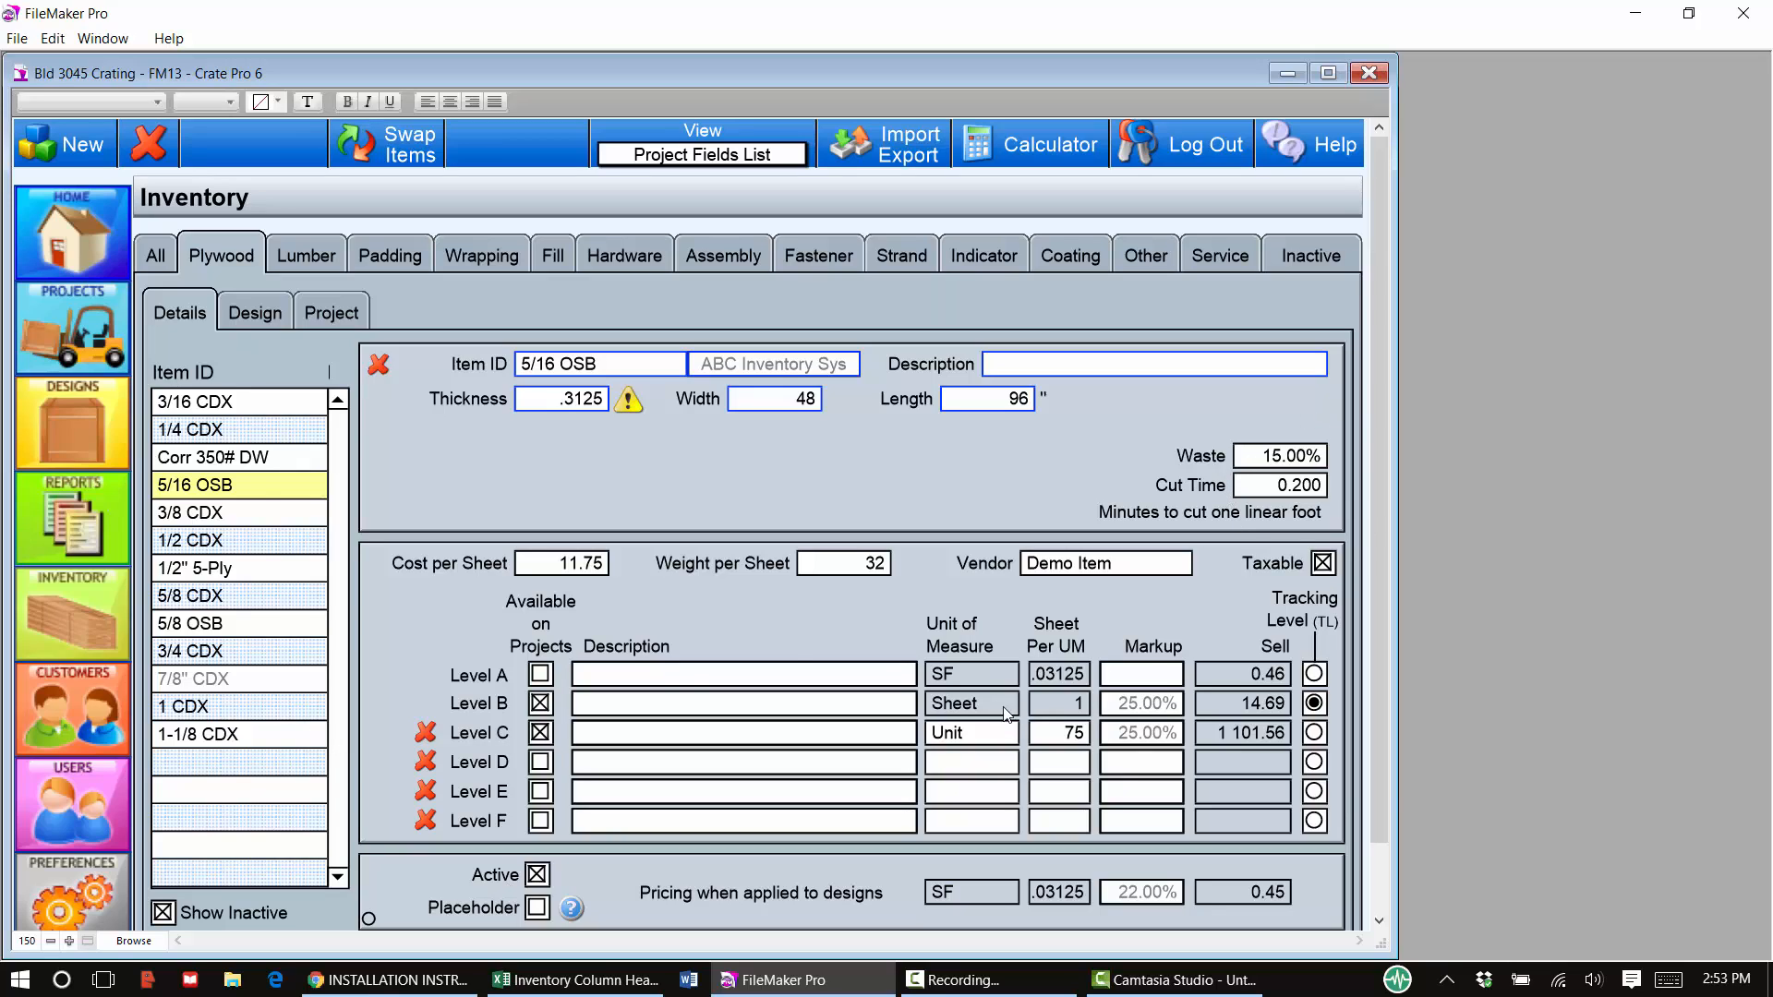
{"action": "left_click", "coordinate": [161, 914]}
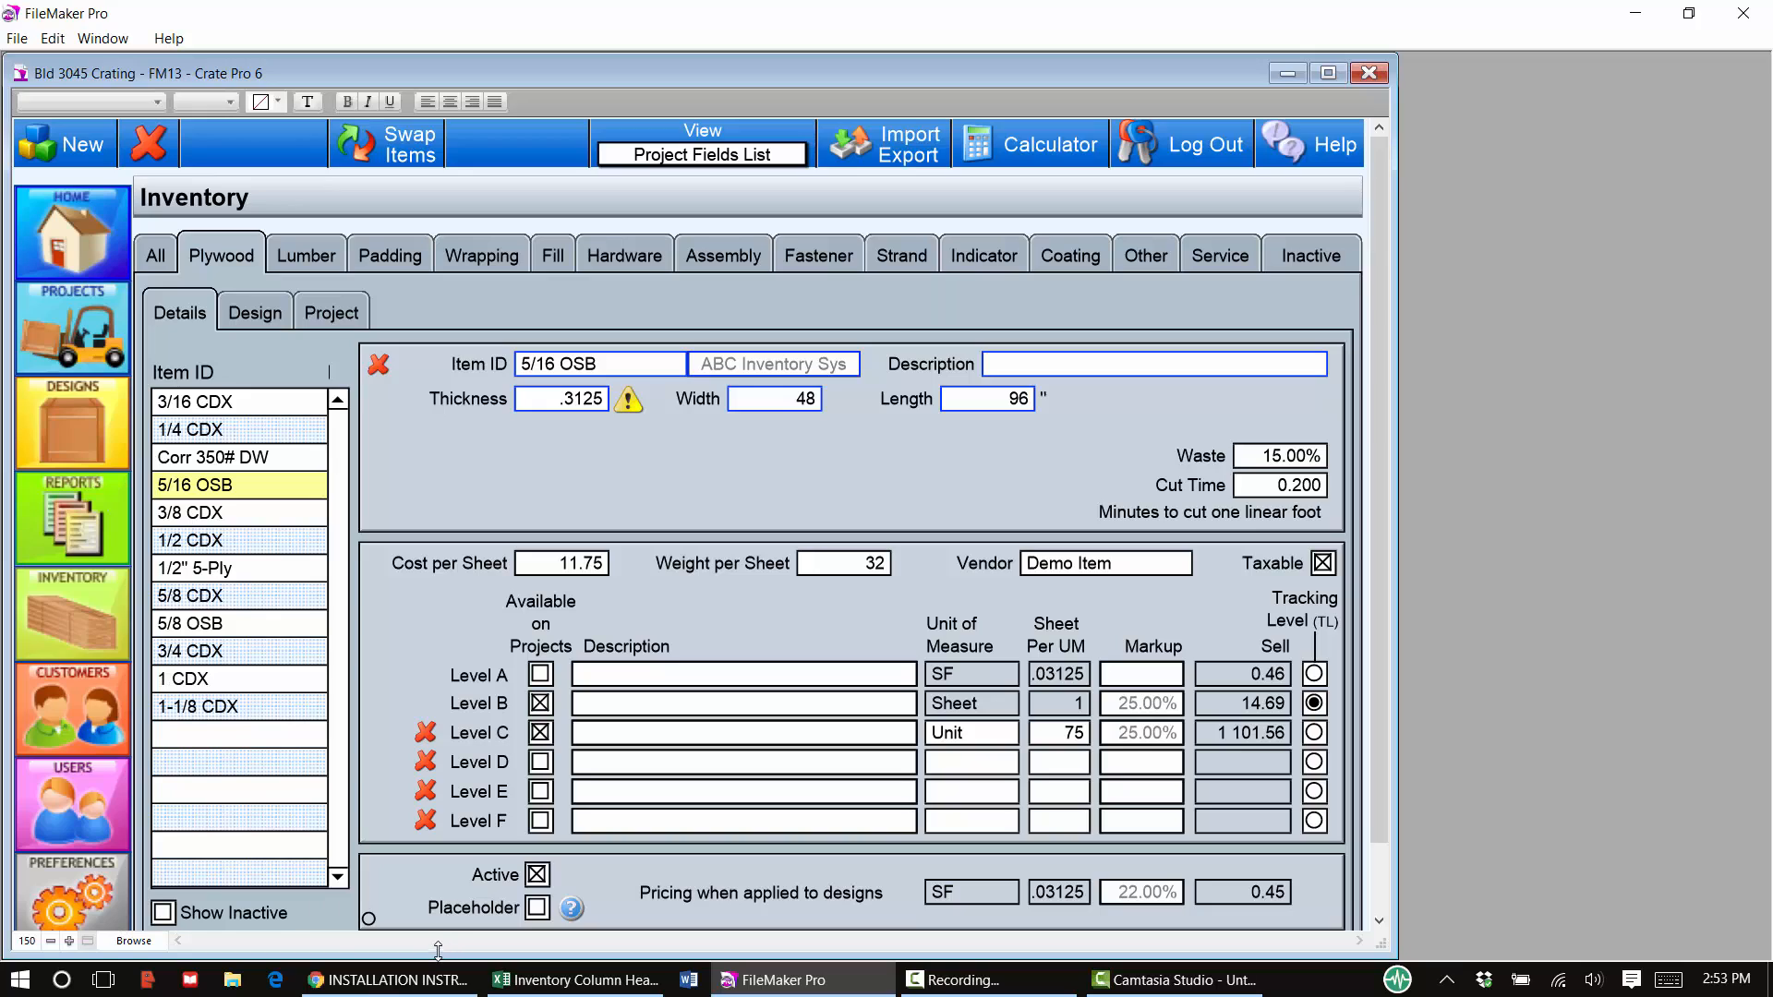